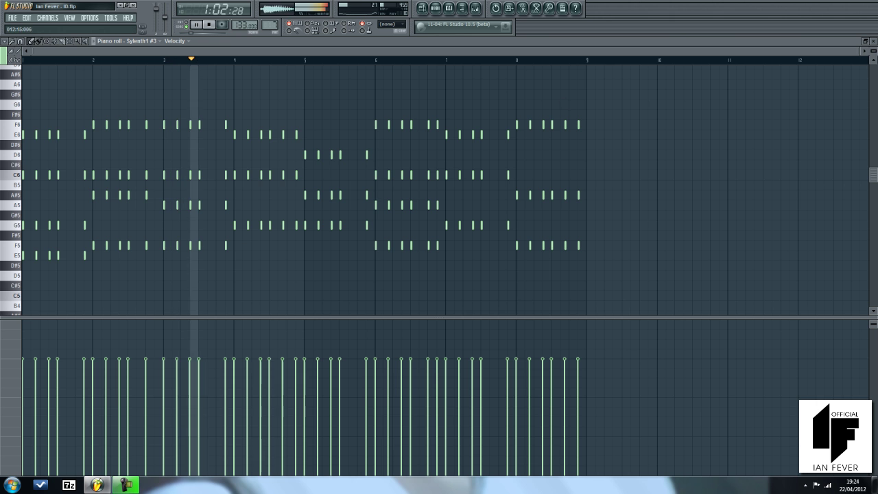
Step: Look over the Sylenth1 #3 notes up to bar 9 and close the piano roll
scroll(712, 138, "up", 2, "ctrl")
scroll(711, 138, "up", 2, "ctrl")
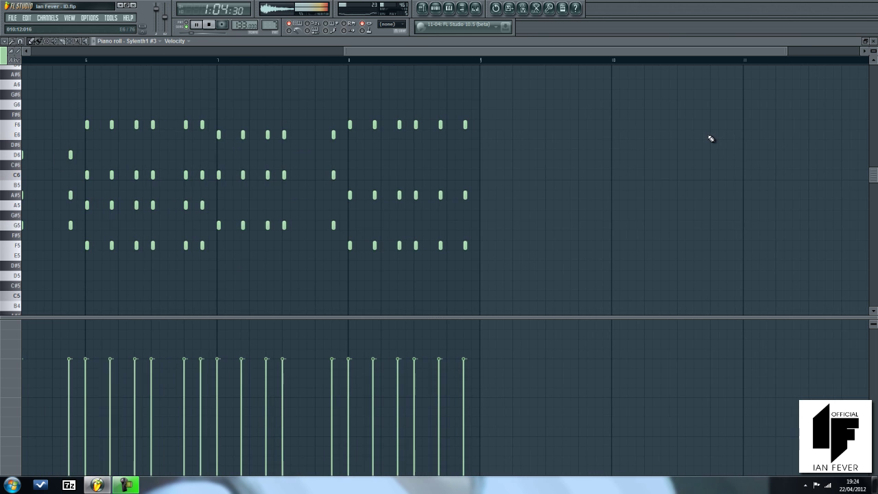
left_click_drag(484, 52, 196, 69)
scroll(214, 101, "down", 1, "ctrl")
left_click(874, 41)
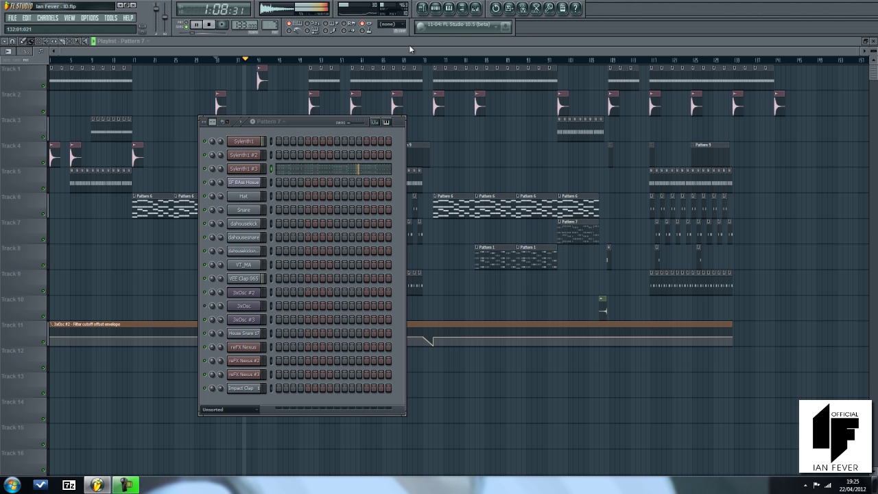
Step: Hide the channel list, play the arrangement from around bar 49 in the playlist, and stop playback
key("F6")
left_click(301, 61)
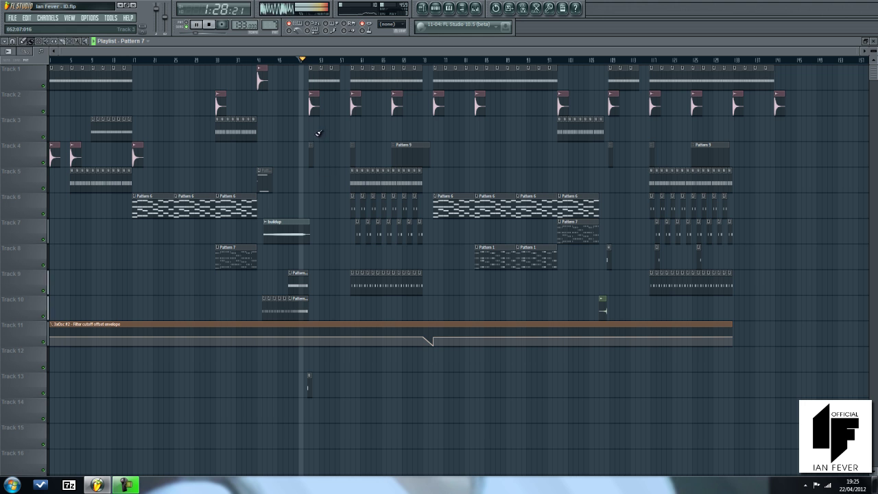
key("space")
Step: Switch to the empty pattern 20 and open the piano roll for the 3xOsc #2 channel
left_click(436, 10)
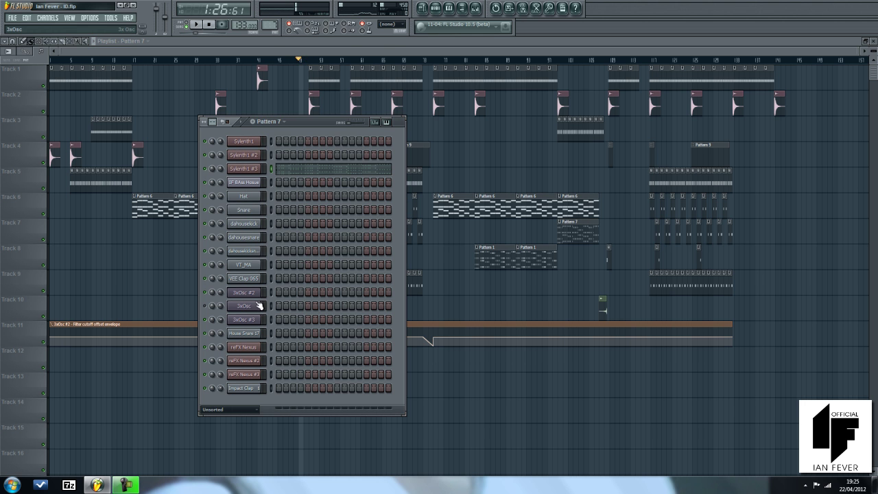
left_click_drag(269, 26, 282, 447)
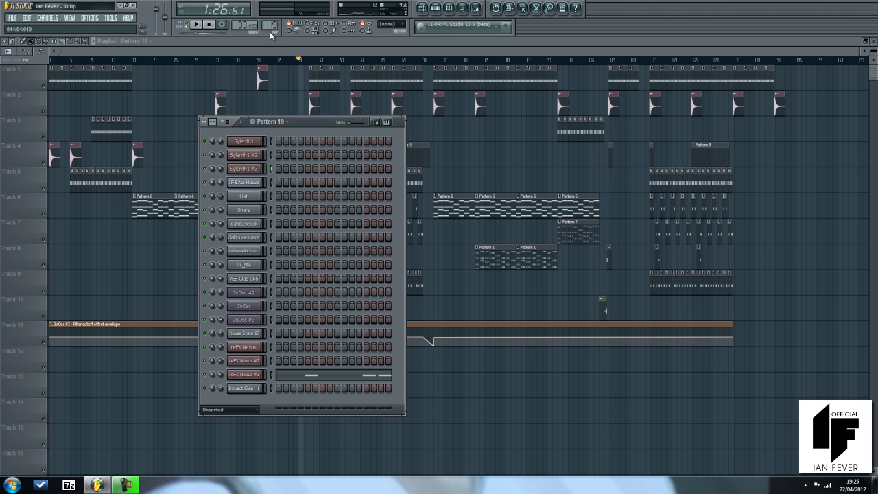
left_click(261, 293)
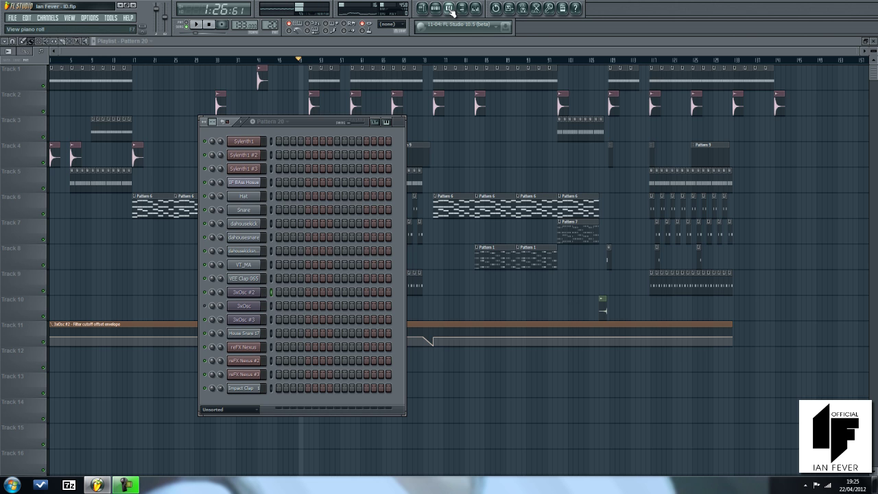
key("F7")
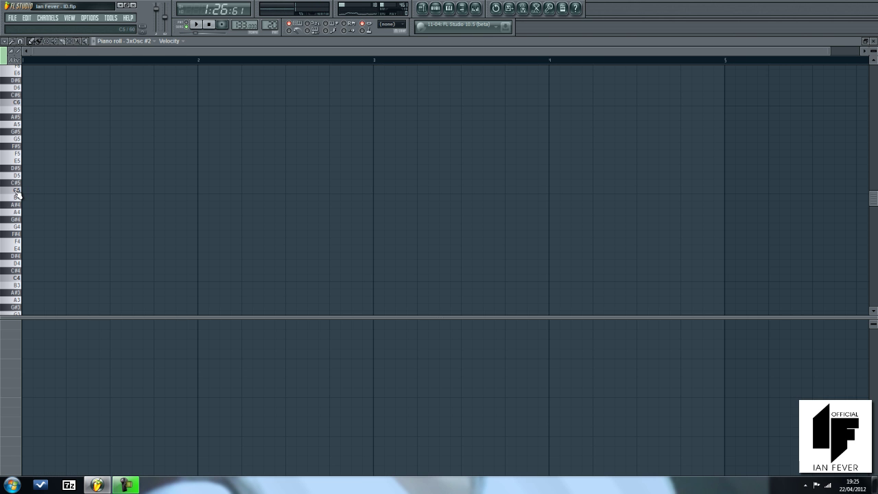
Step: Place a two-step F#4 note at the start of bar 1 and a one-step F#5 note at step 4, and play them
left_click(18, 235)
left_click(25, 234)
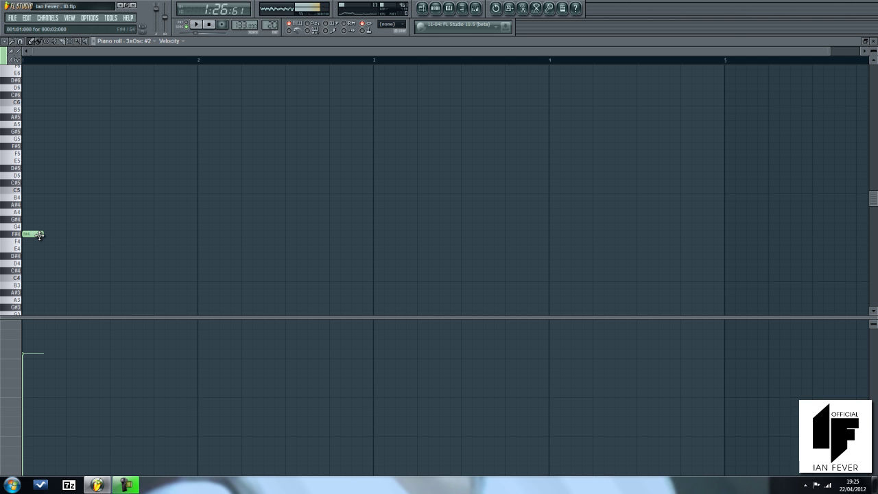
mouse_move(40, 235)
left_mouse_down()
mouse_move(35, 220)
mouse_move(36, 237)
left_mouse_up()
left_click(101, 154)
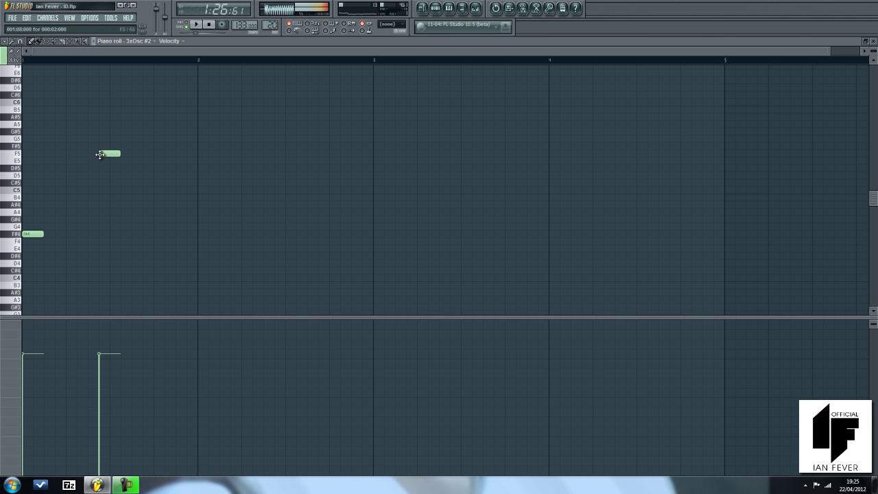
left_click_drag(114, 158, 71, 152)
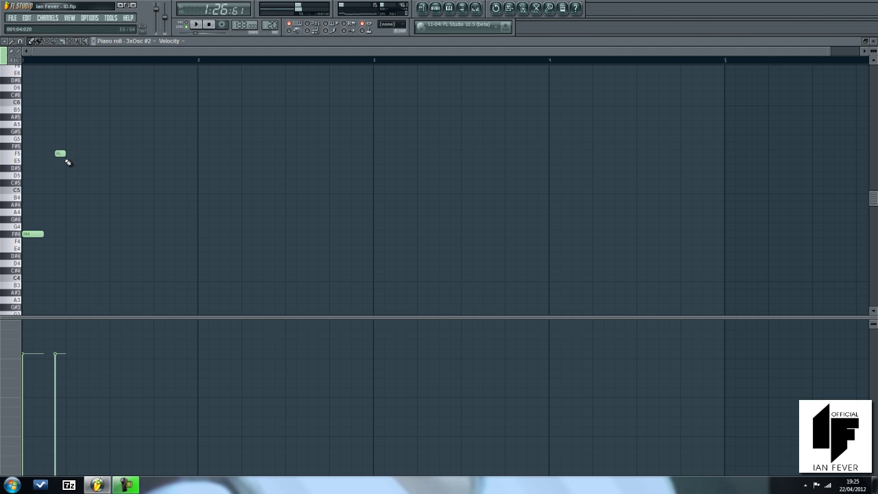
left_click_drag(59, 154, 60, 146)
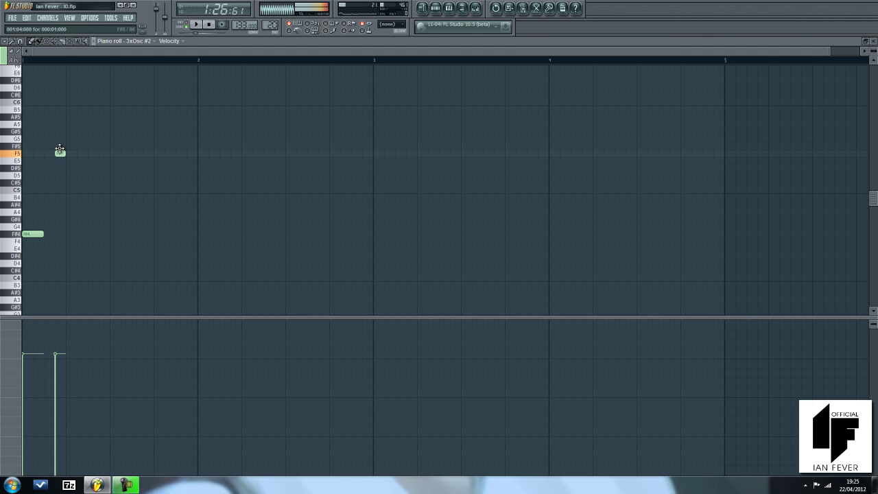
left_click(194, 26)
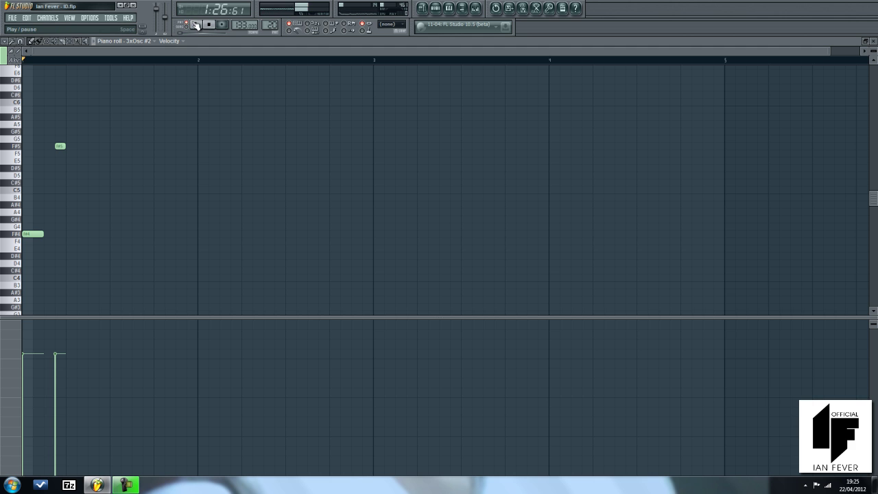
key("space")
Step: Add one-step F#5 notes at steps 7 and 9 of bar 1, plus a G#5 slide note at step 9
left_click(89, 147)
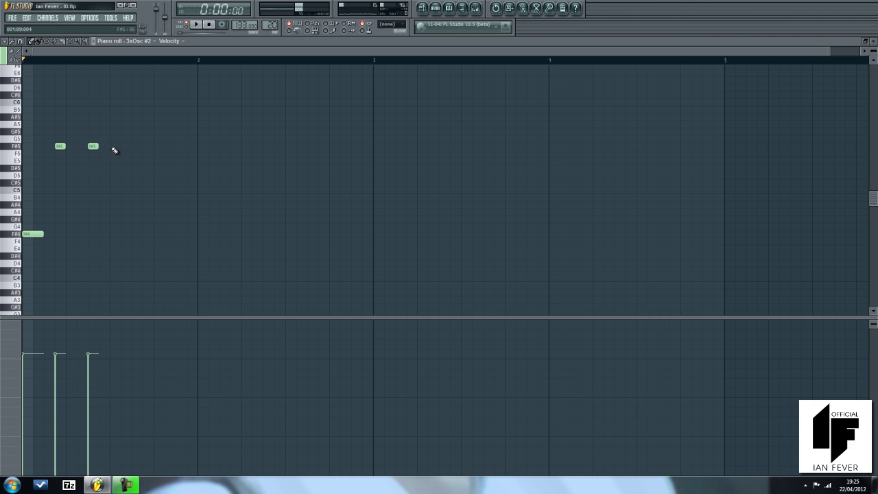
left_click(113, 146)
double_click(114, 131)
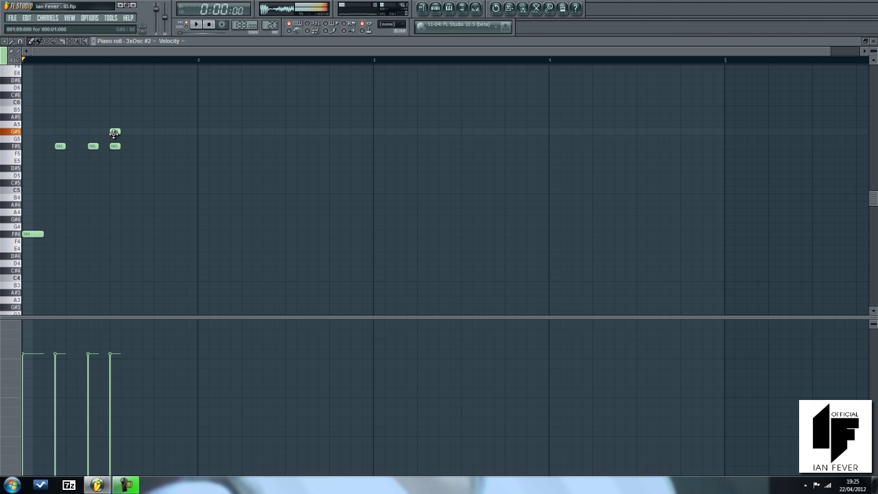
left_click(194, 198)
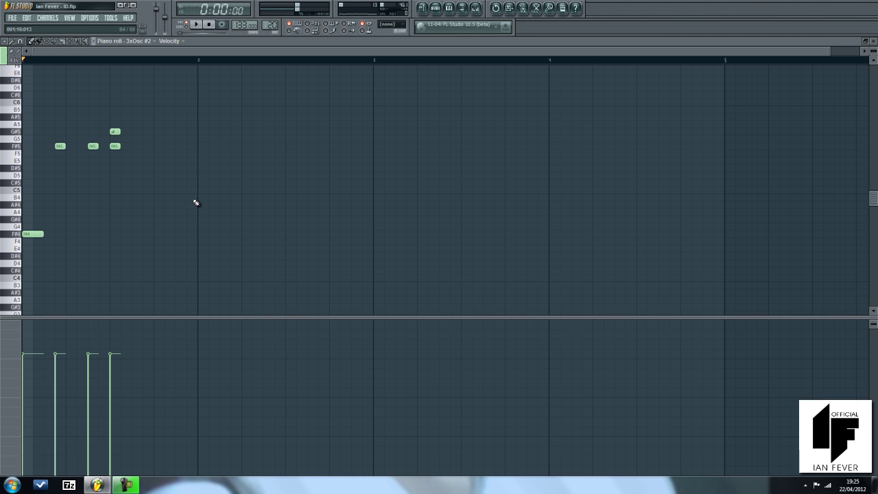
Step: Play the pattern and raise the slide note at step 9 to A#5
key("space")
key("space")
left_click_drag(116, 131, 117, 126)
left_click(115, 148)
Step: Add a one-step F#5 note at step 11 and two-step F#5 notes at steps 13 and 15 of bar 1
left_click(135, 147)
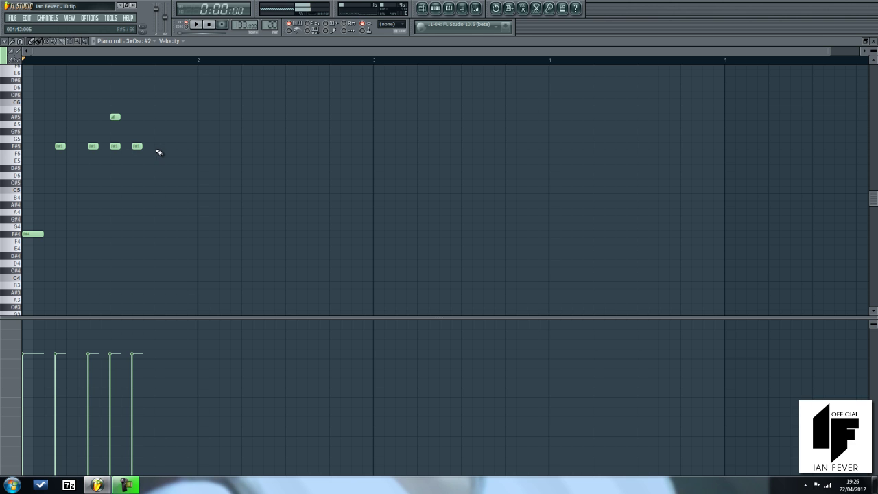
left_click(157, 147)
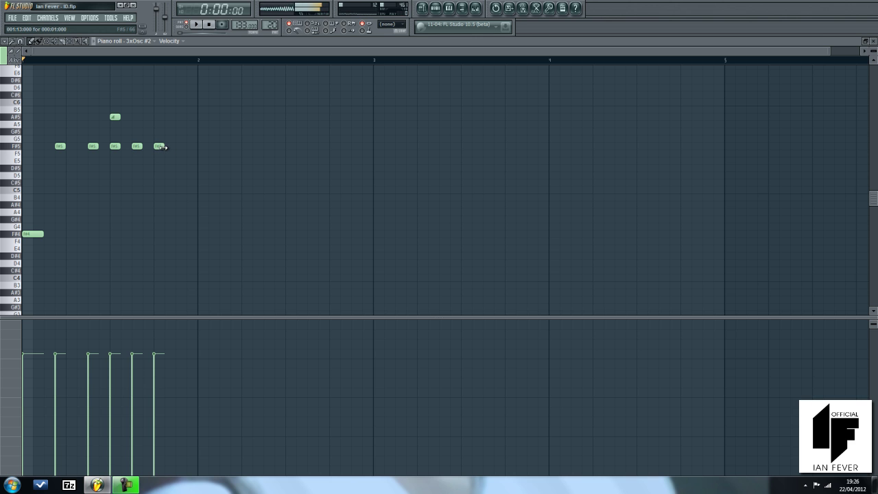
left_click(177, 146)
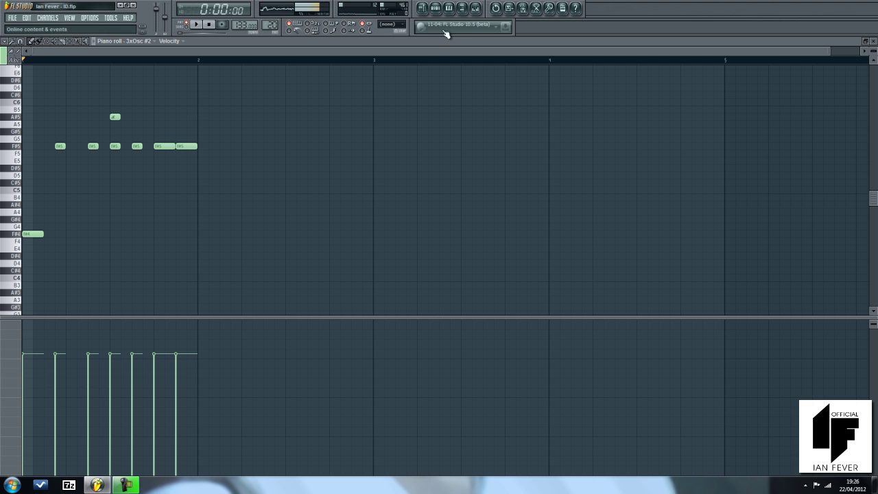
Step: Play the pattern with the mixer open on Insert 2, close the mixer, and replay the pattern
left_click(476, 9)
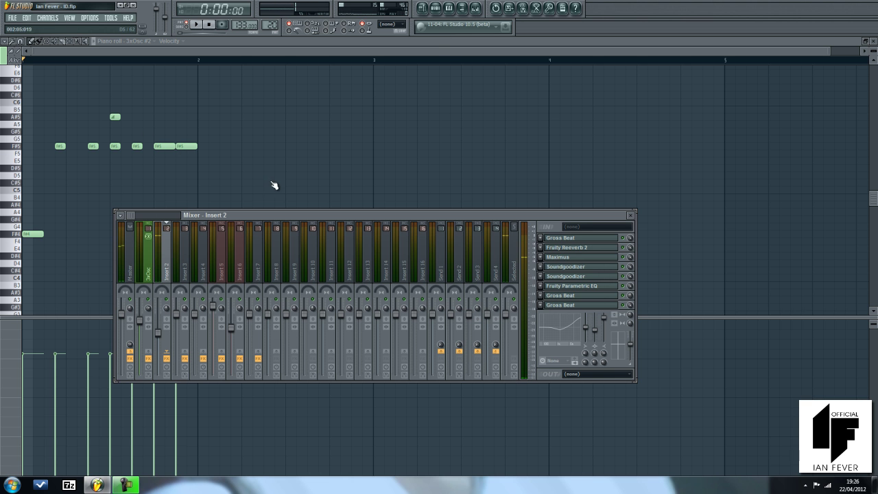
key("space")
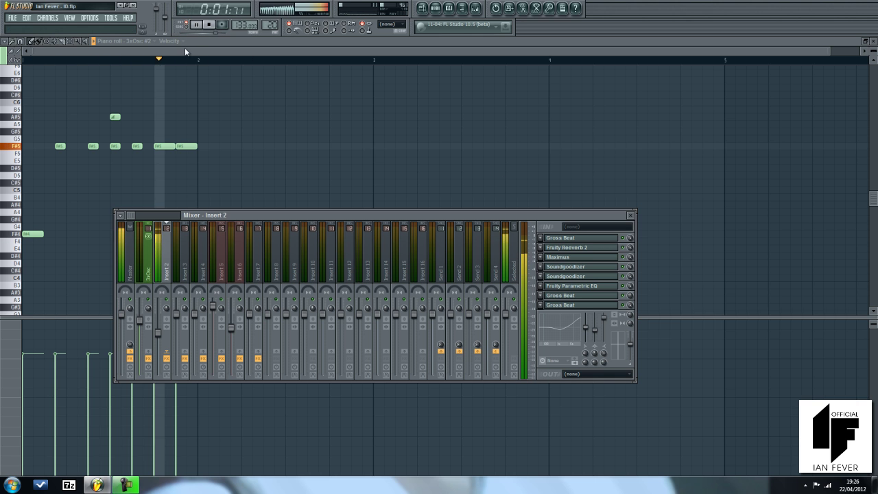
key("F9")
key("space")
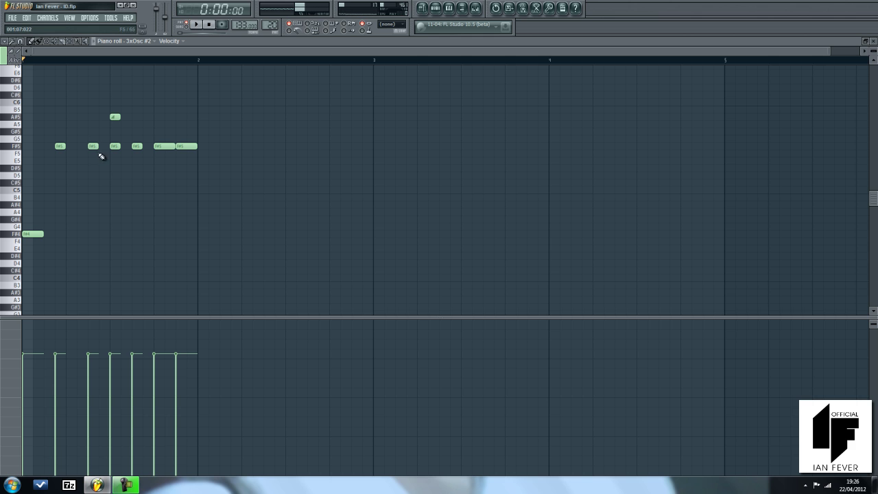
key("space")
Step: Add a one-step D#6 note at step 13 of bar 1 and make it a slide note
left_click(115, 117)
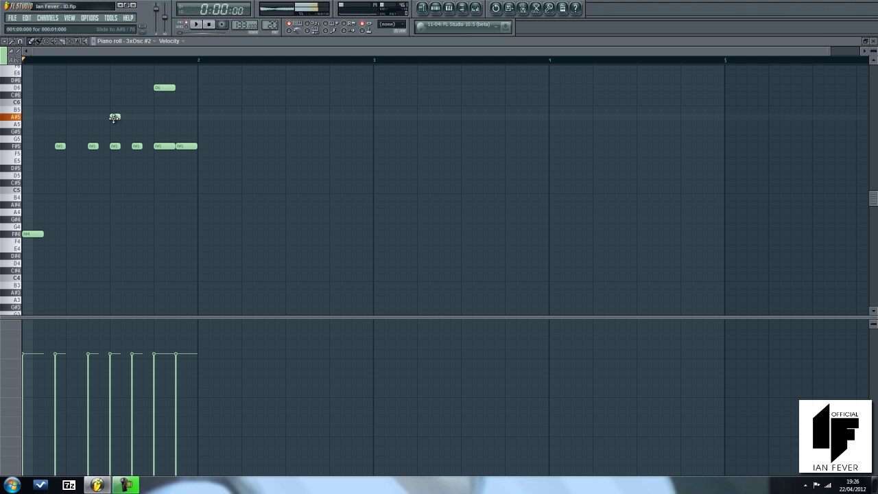
left_click(157, 80)
double_click(160, 80)
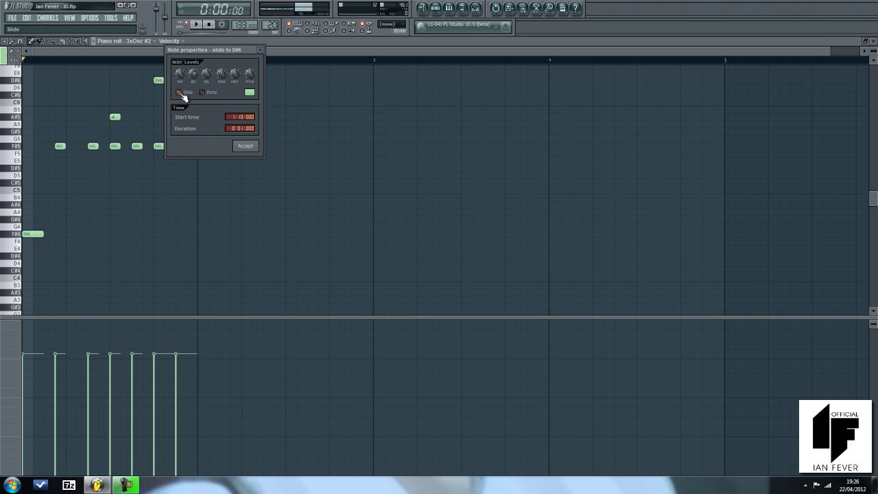
left_click(245, 146)
Step: Audition the pattern, raise the slide note at step 13 to F6, and play it again
key("space")
scroll(251, 157, "up", 1)
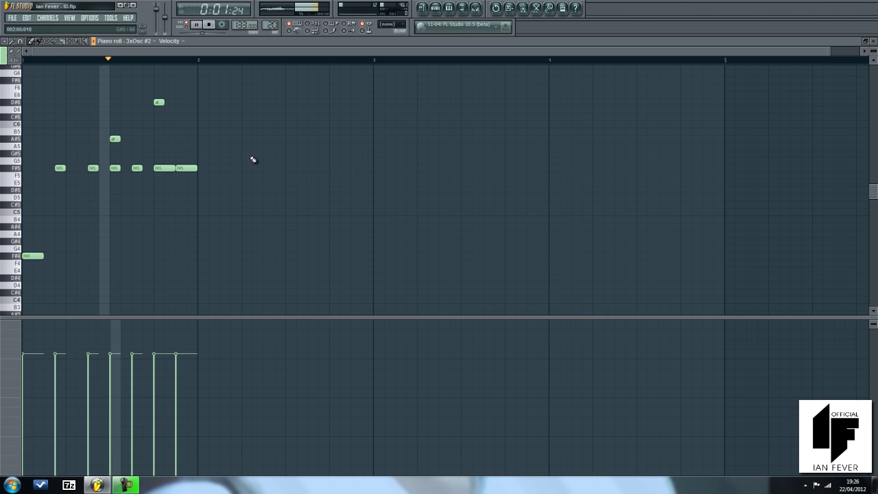
key("space")
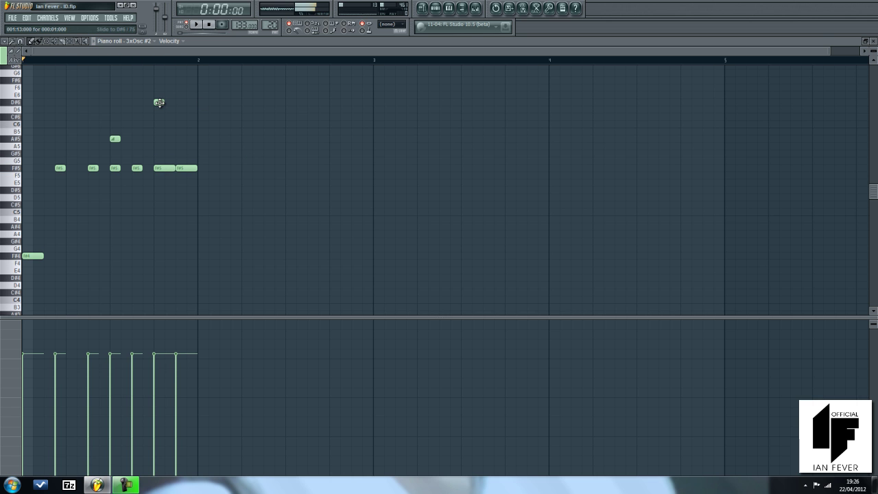
left_click_drag(159, 96, 160, 81)
key("space")
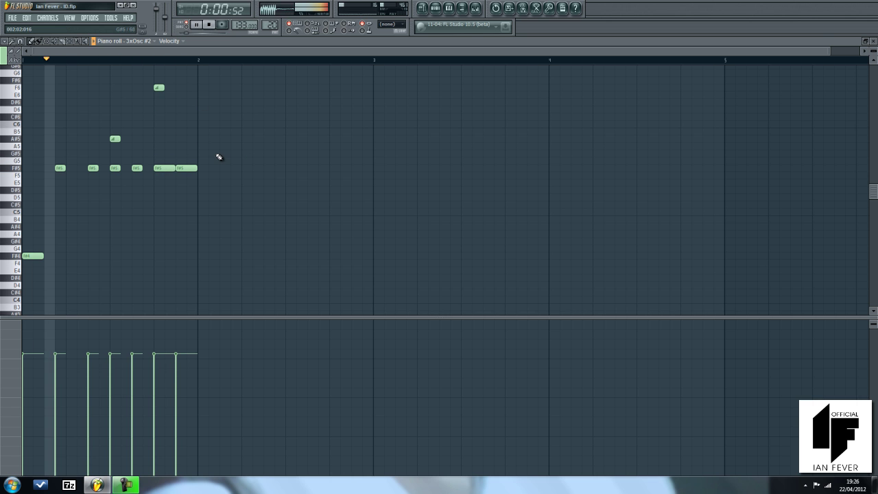
Step: Add a two-step F#4 note at the start of bar 2 and one-step F#5 notes at its steps 4 and 7
scroll(206, 189, "down", 1)
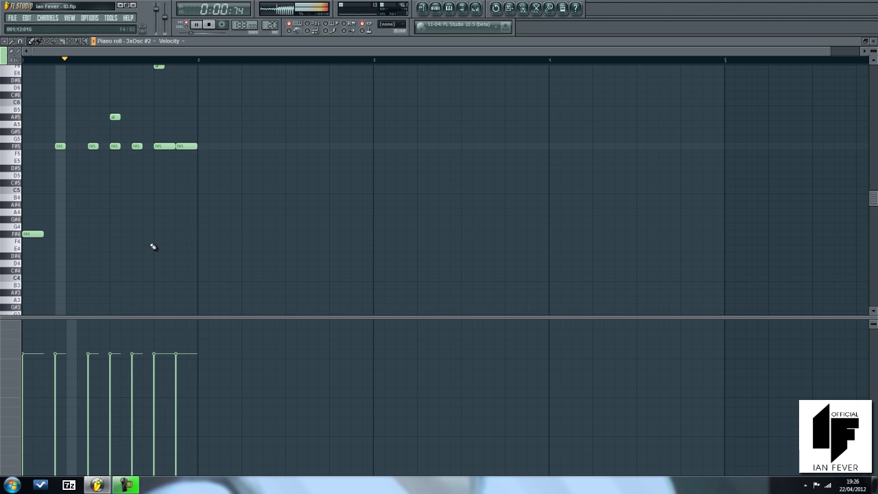
left_click(198, 235)
key("space")
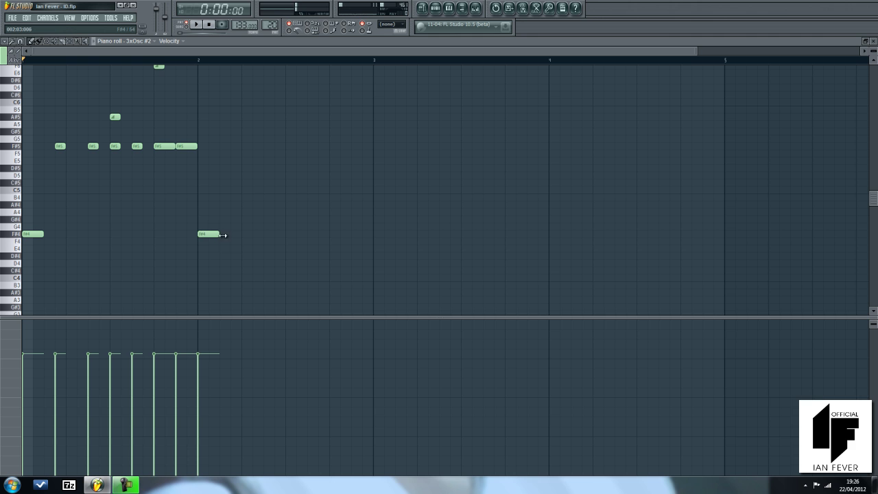
mouse_move(203, 234)
left_mouse_down()
mouse_move(204, 221)
mouse_move(206, 236)
left_mouse_up()
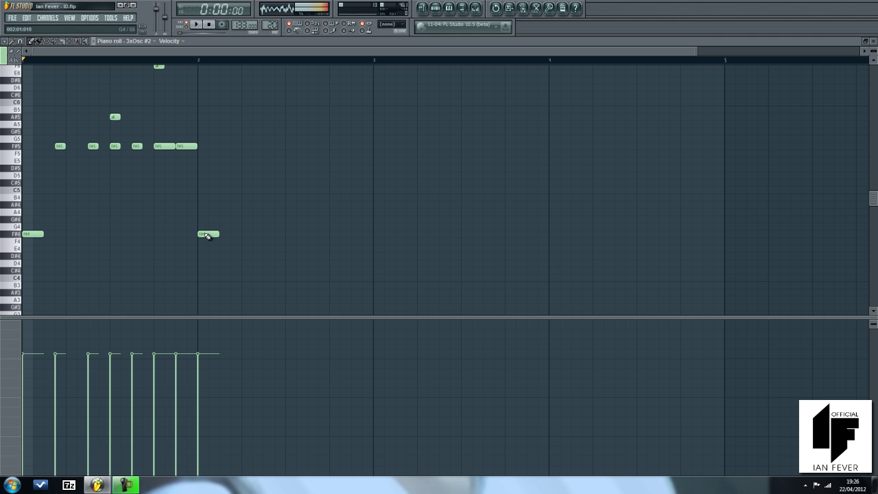
left_click(244, 147)
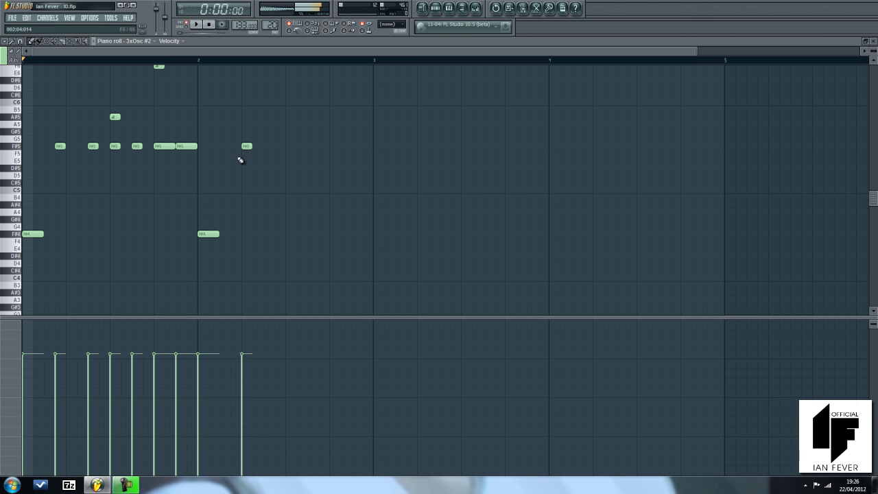
mouse_move(246, 147)
left_mouse_down()
mouse_move(269, 147)
mouse_move(236, 147)
left_mouse_up()
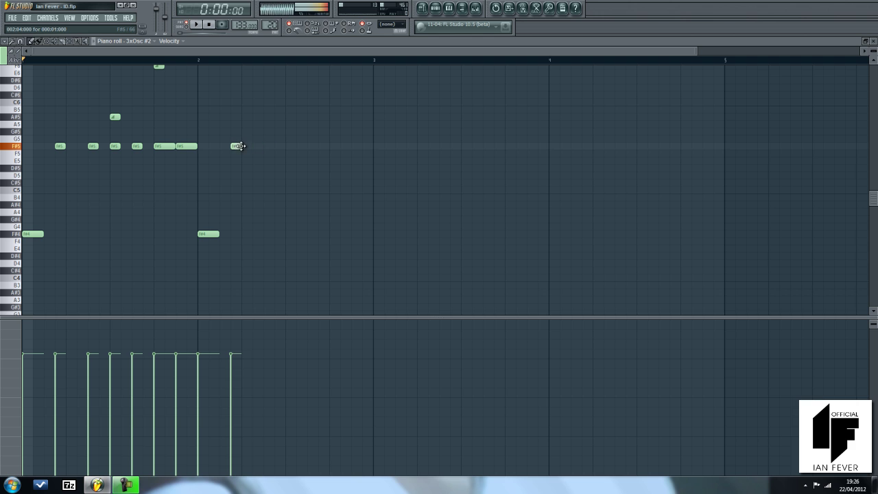
left_click(270, 147)
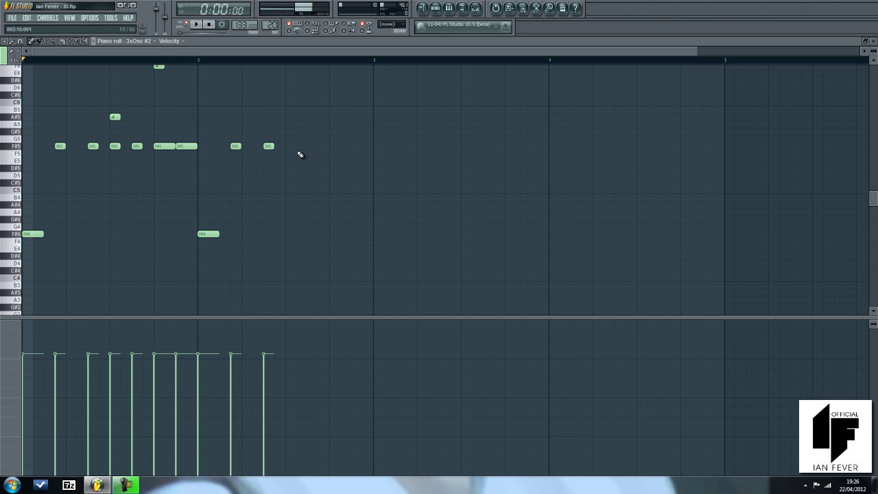
Step: In bar 2, add a four-step F5 note at step 9, a two-step E5 slide note at step 11, and a two-step D#5 note at step 13
left_click(289, 154)
left_click_drag(296, 153, 329, 163)
left_click(310, 161)
key("space")
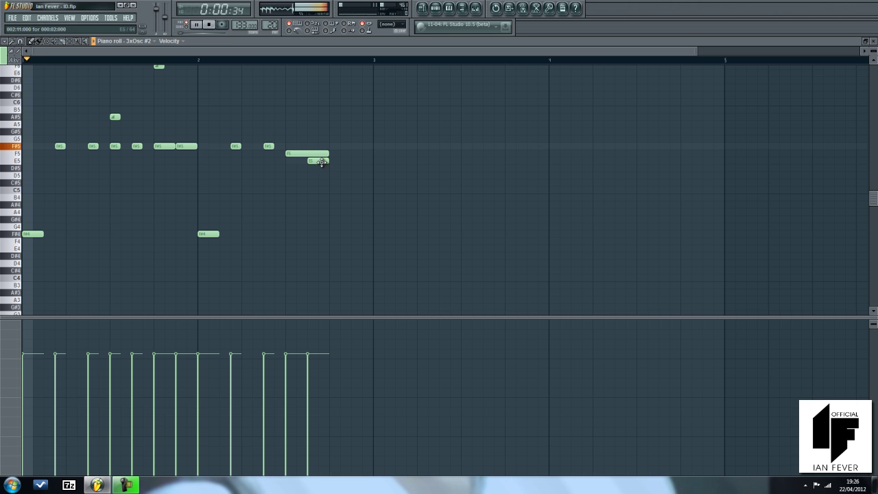
double_click(323, 162)
left_click(340, 174)
left_click(407, 228)
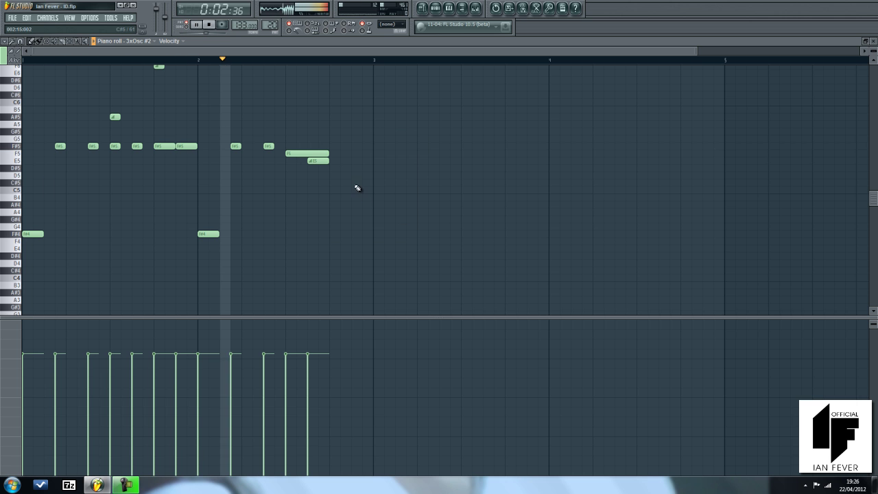
left_click(331, 168)
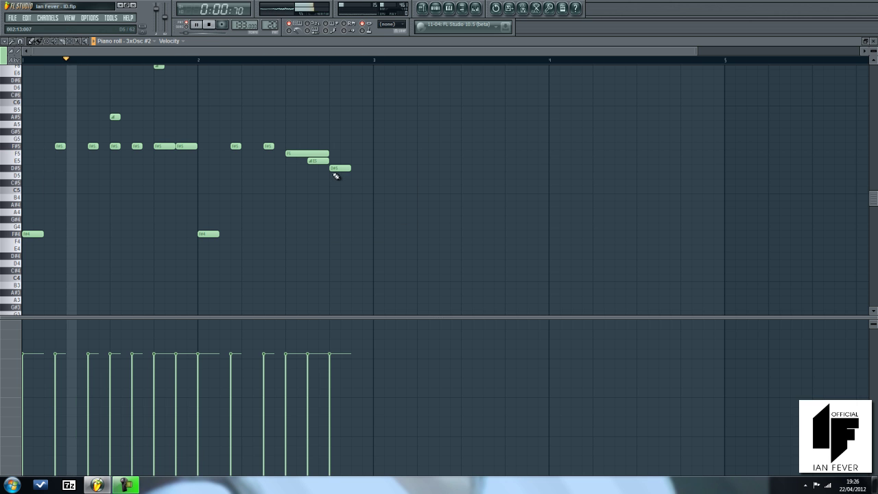
Step: Shorten the D#5 note at step 13 of bar 2 to 1/3 step using 1/3 step snap, and restore Line snap
left_click(21, 40)
left_click(33, 108)
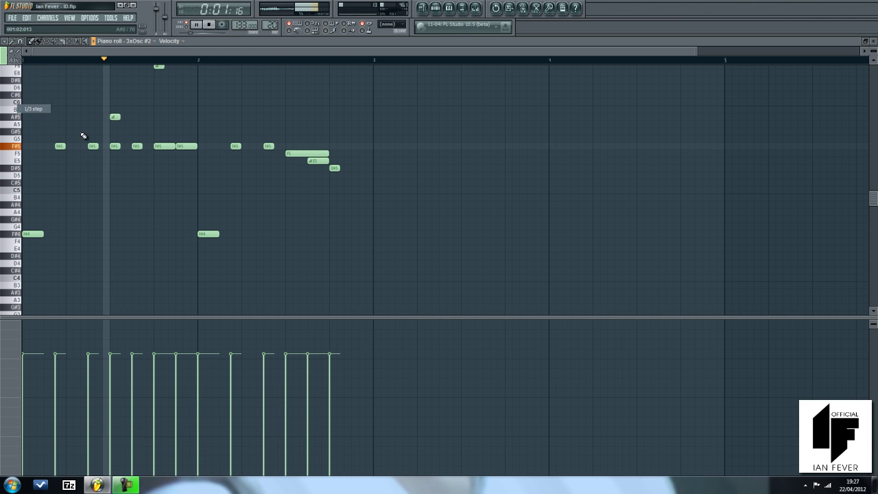
left_click_drag(339, 169, 331, 170)
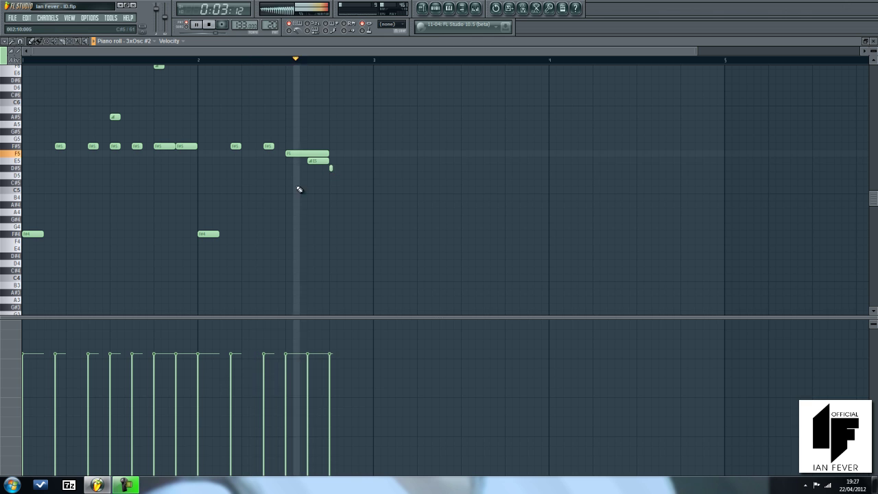
left_click(20, 41)
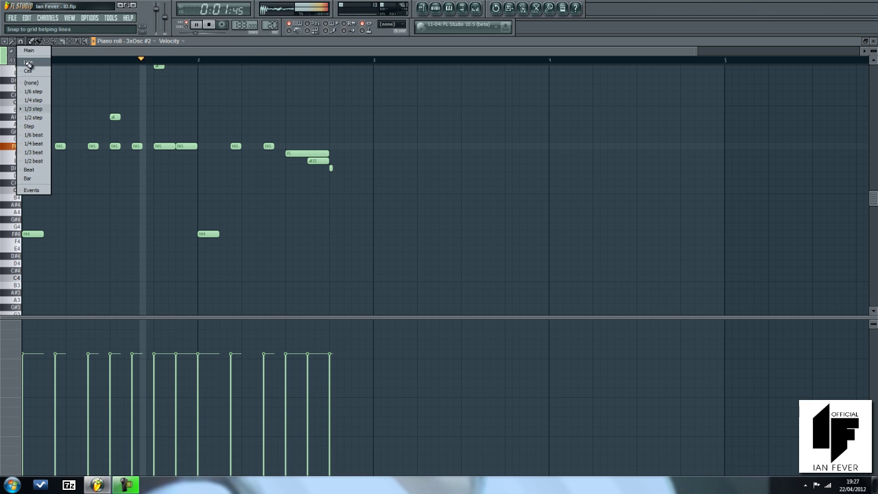
left_click(28, 63)
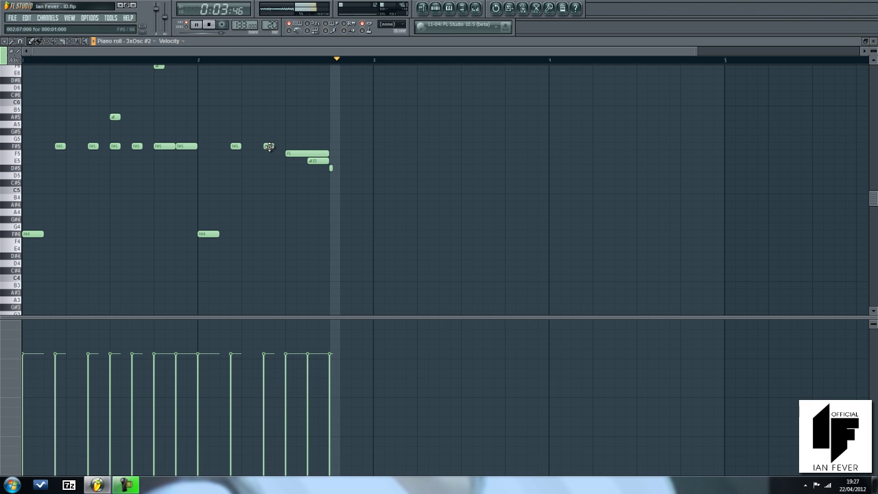
Step: Add a one-step D5 note at step 15 of bar 2 and a two-step F#4 note at the start of bar 3
left_click(355, 176)
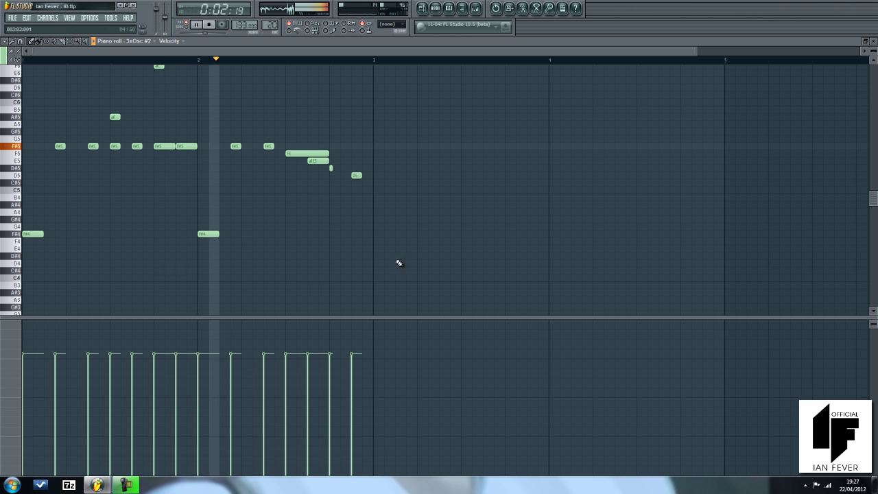
left_click(375, 233)
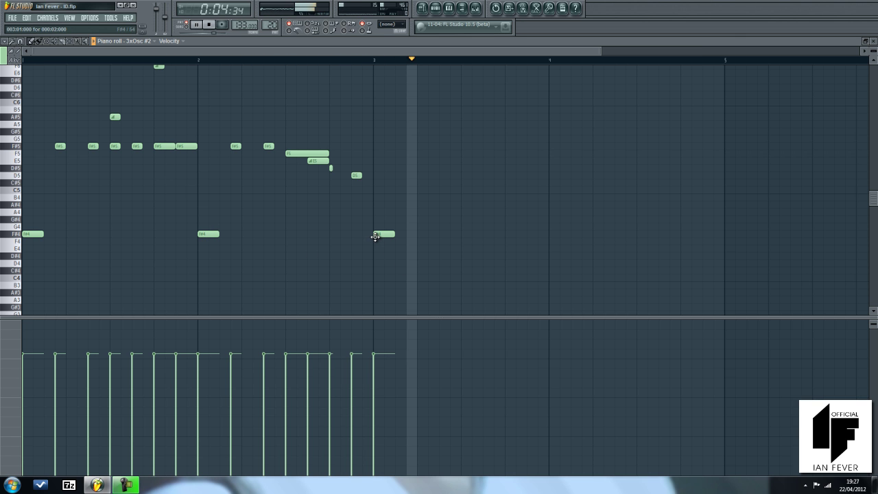
key("space")
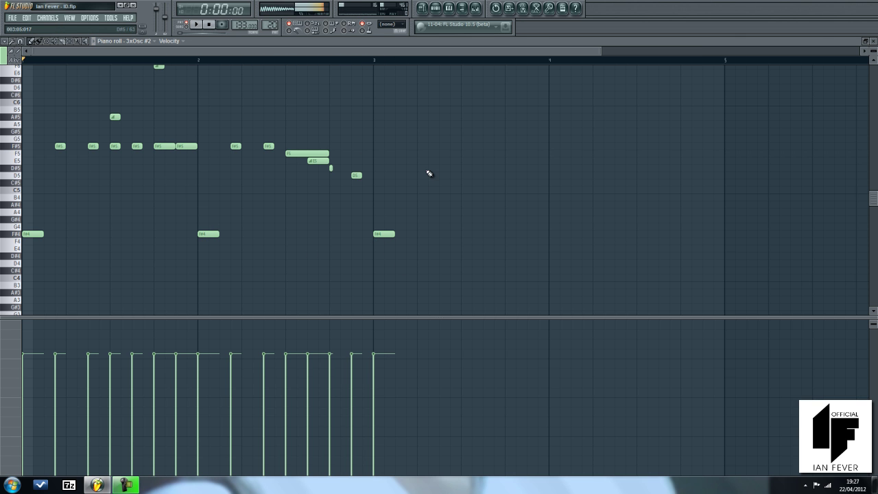
Step: In bar 3, add one-step F#5 notes at steps 4 and 7, a regular A#5 note at step 9, and a C#6 note at step 11
left_click(409, 146)
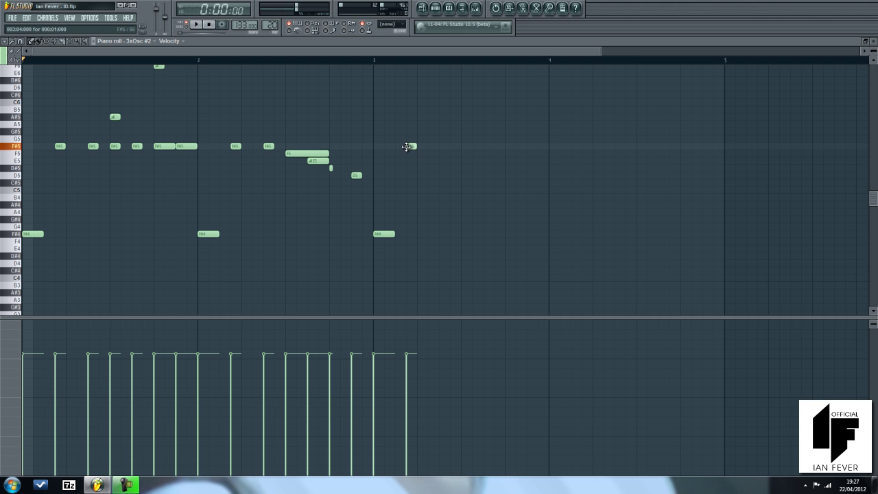
left_click(440, 146)
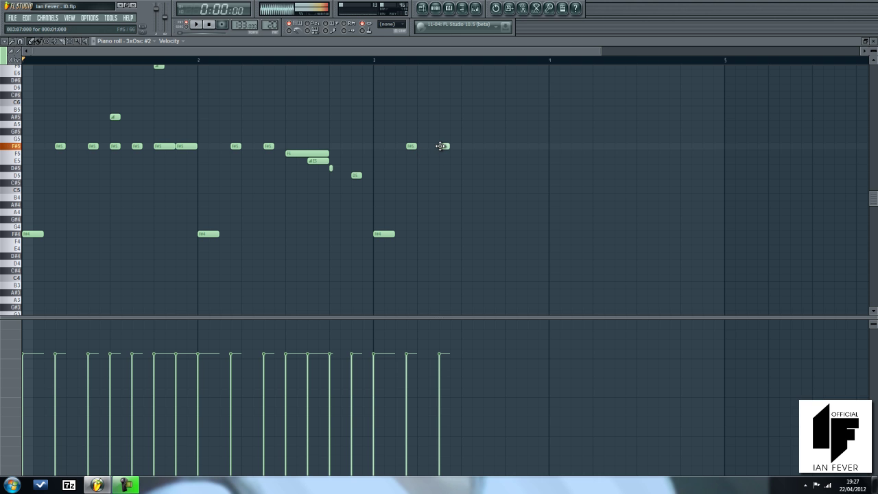
left_click(462, 124)
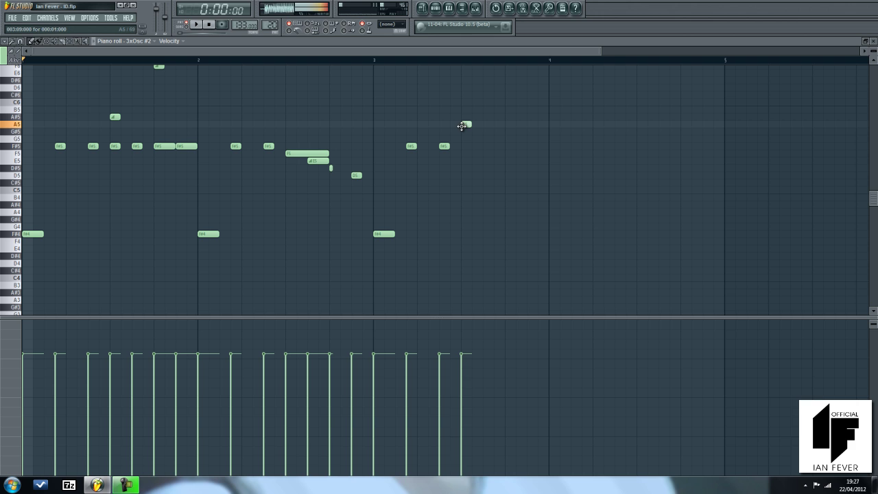
left_click_drag(462, 122, 462, 116)
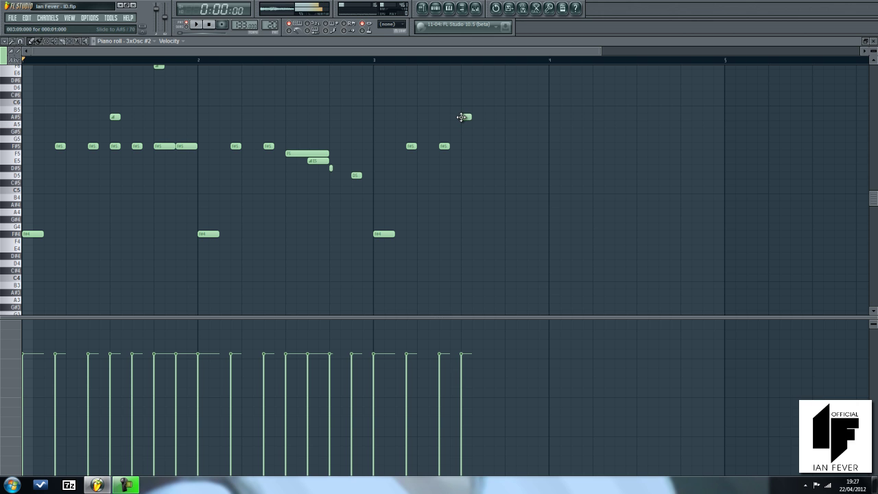
right_click(466, 118)
left_click(467, 117)
scroll(473, 120, "up", 2)
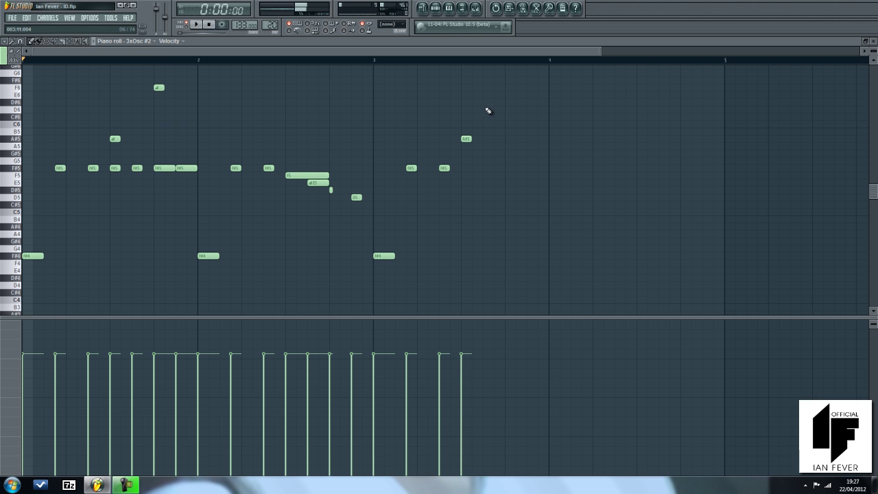
left_click(483, 117)
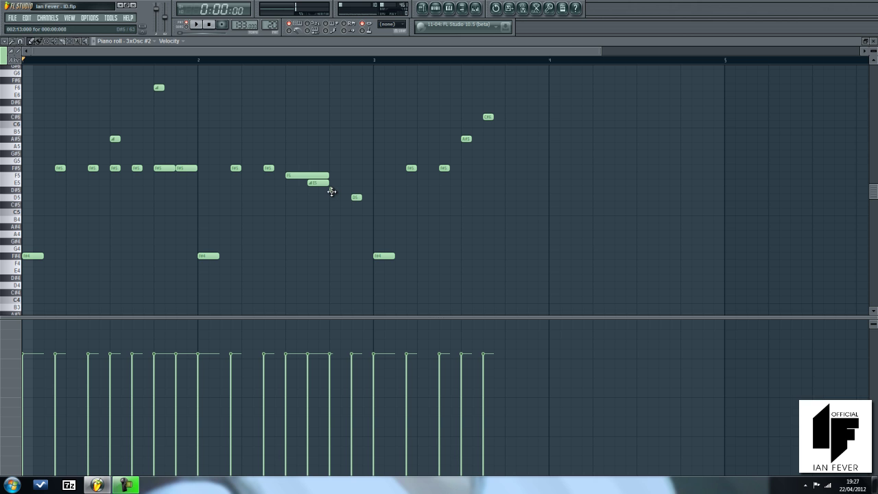
Step: Try a 1/3-step D#6 note at step 13 of bar 3 and audition the pattern
left_click(331, 191)
left_click(506, 96)
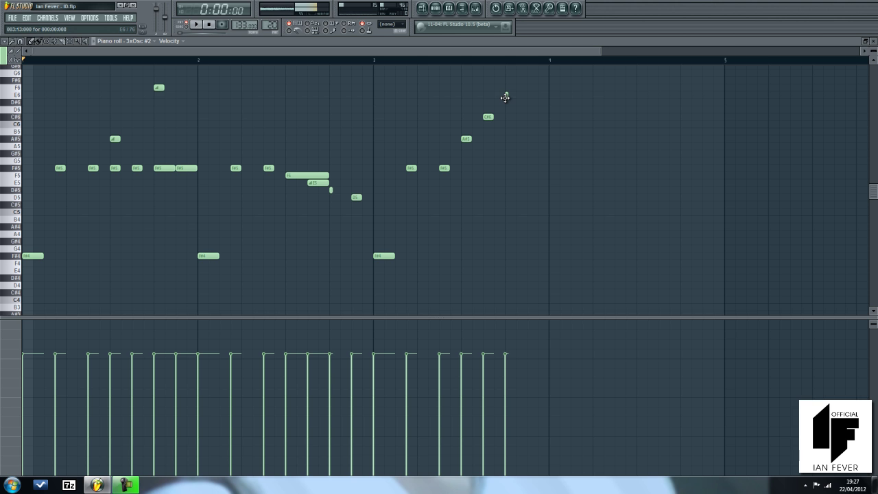
left_click_drag(506, 97, 506, 109)
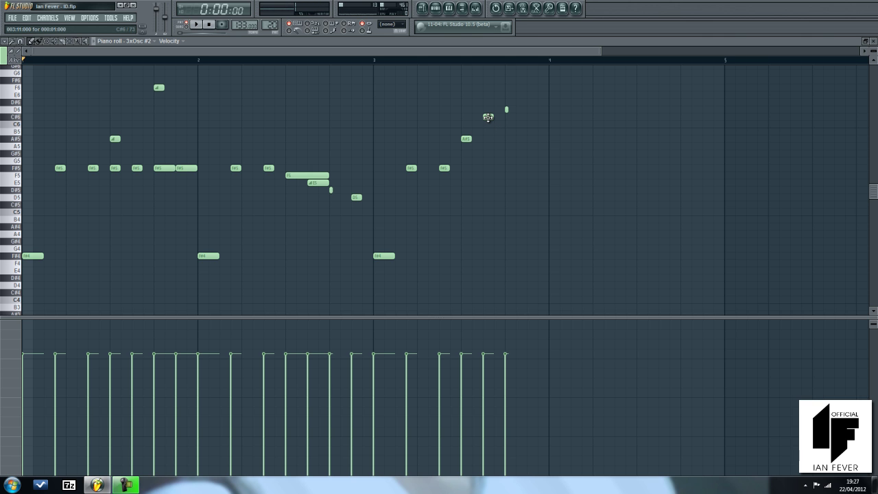
key("space")
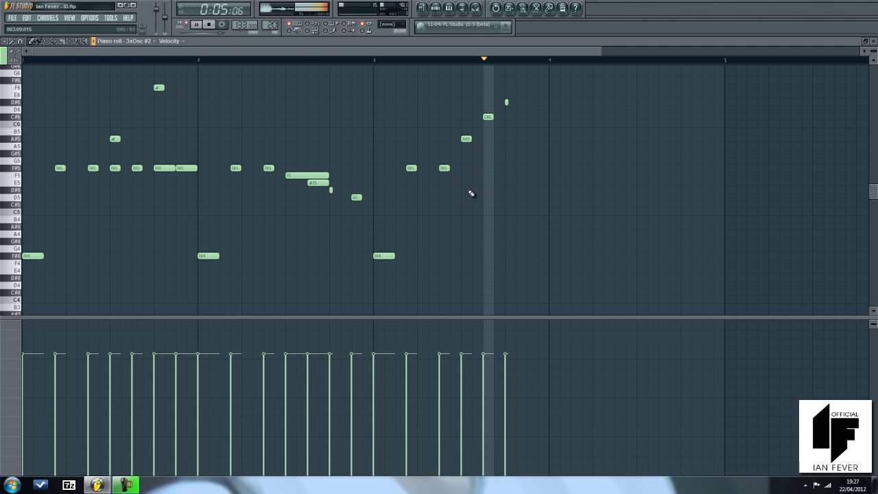
key("space")
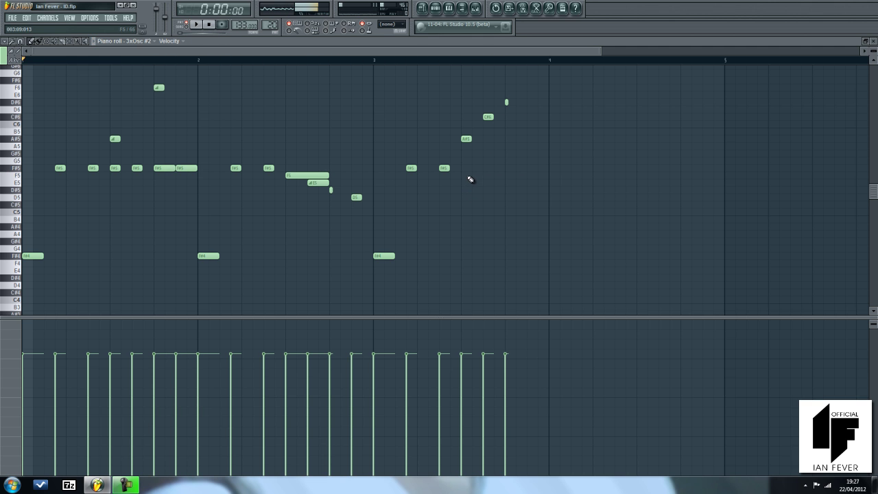
Step: Place a one-step D#6 note at step 13 of bar 3 instead of the short one and audition the pattern
right_click(509, 103)
left_click(509, 103)
key("space")
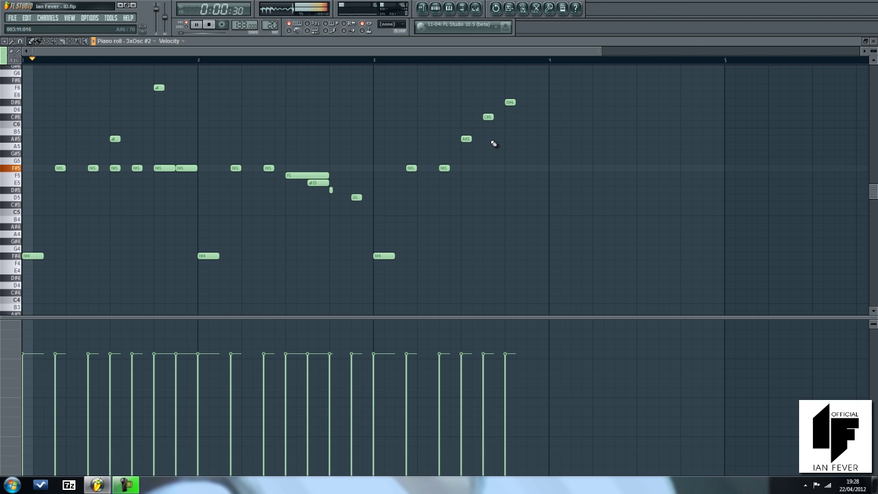
scroll(476, 147, "down", 1)
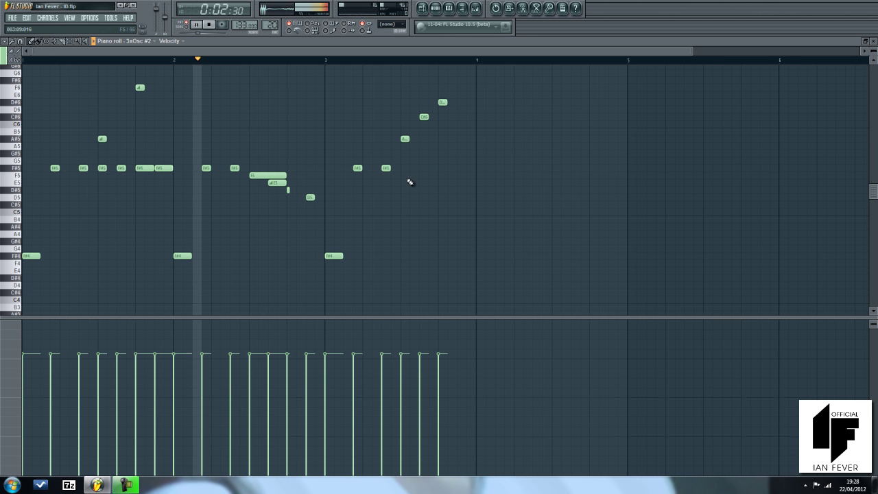
scroll(411, 179, "down", 1)
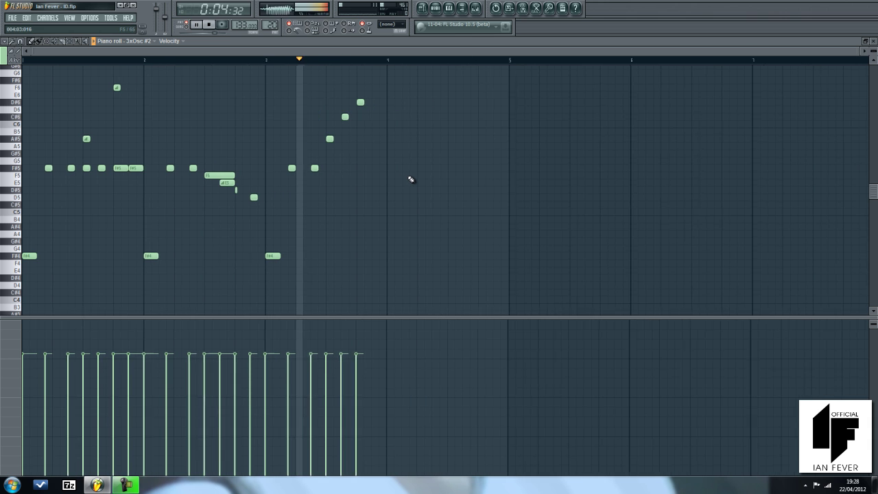
key("space")
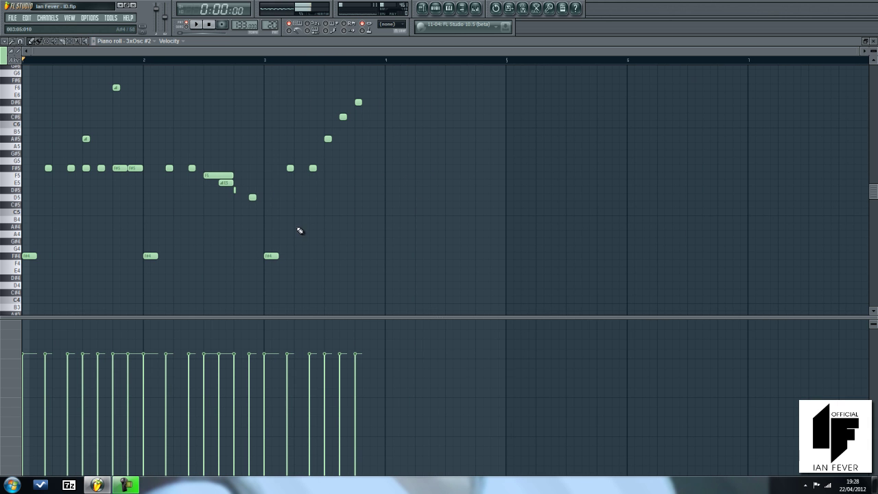
Step: Add two-step F#4 notes at the starts of bars 4, 5 and 6, matching the one in bar 3
left_click_drag(269, 258, 270, 259)
left_click(388, 258)
left_click(509, 258)
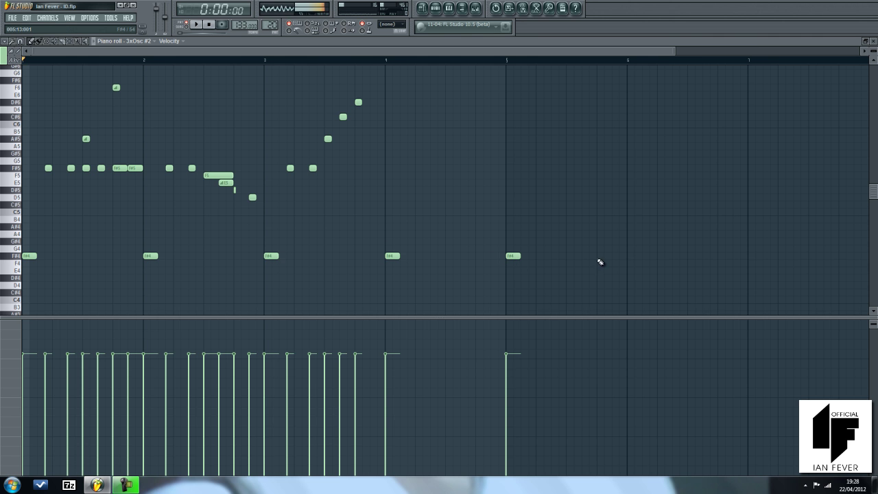
left_click(628, 257)
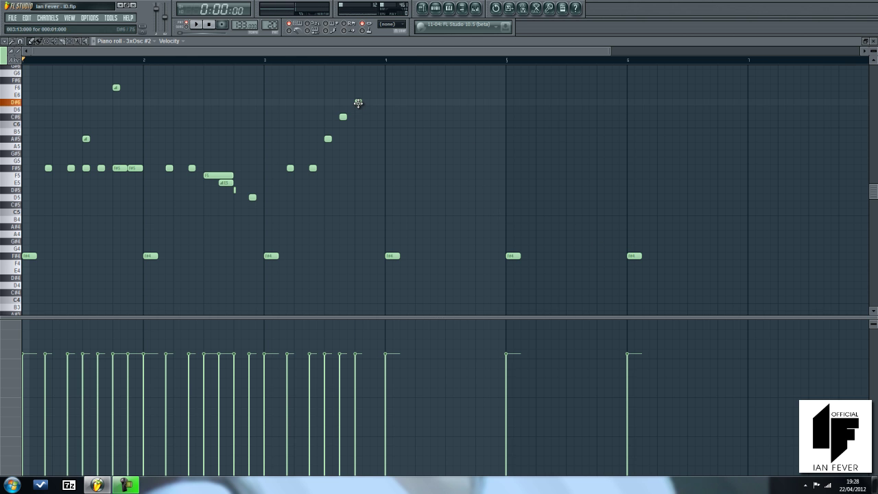
Step: Add one-step F6 notes at steps 4 and 7 of bar 4 and play the pattern
left_click(343, 117)
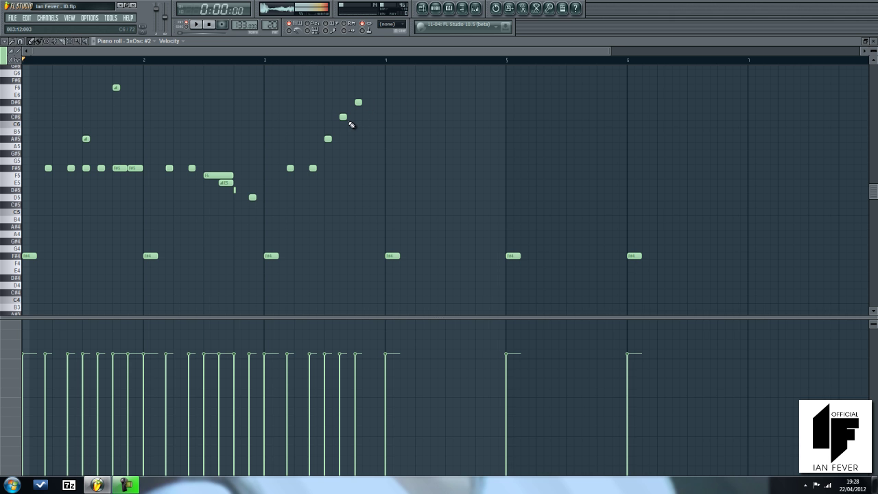
scroll(351, 124, "up", 1)
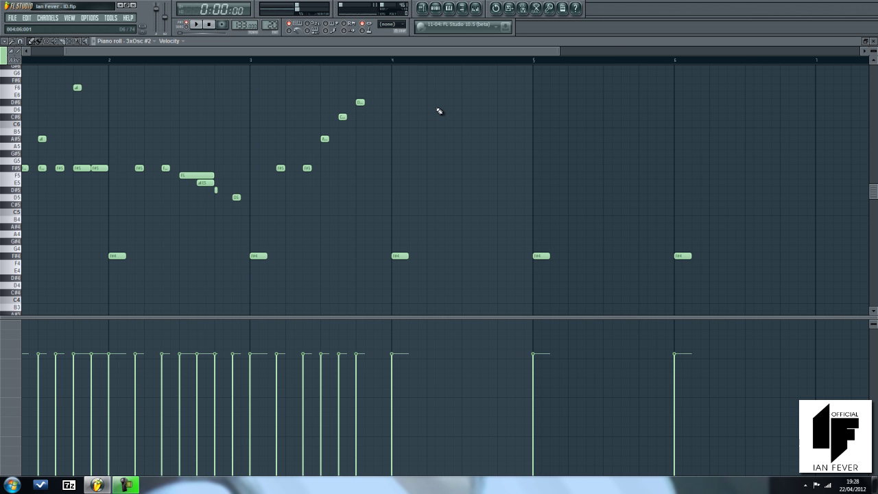
left_click(456, 103)
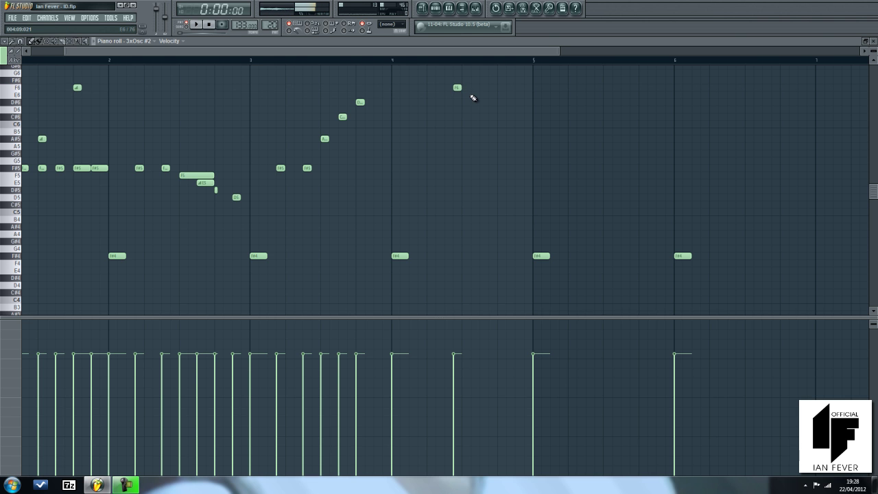
left_click_drag(457, 87, 423, 89)
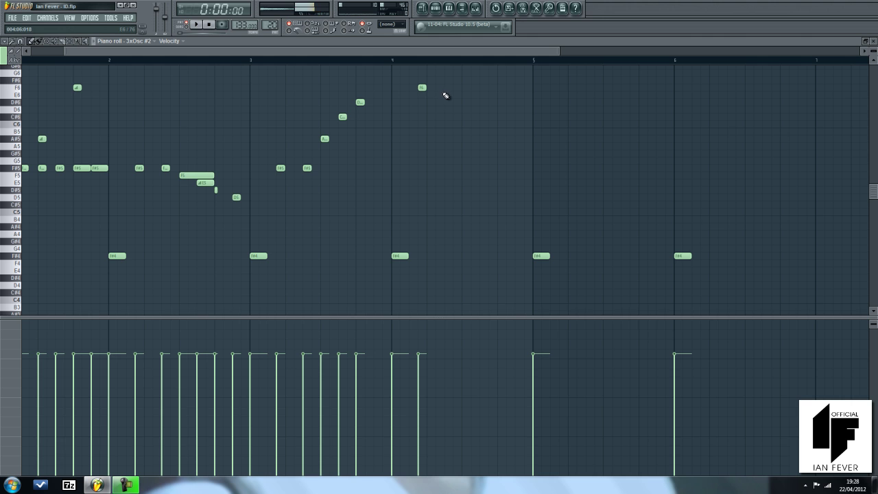
left_click(449, 89)
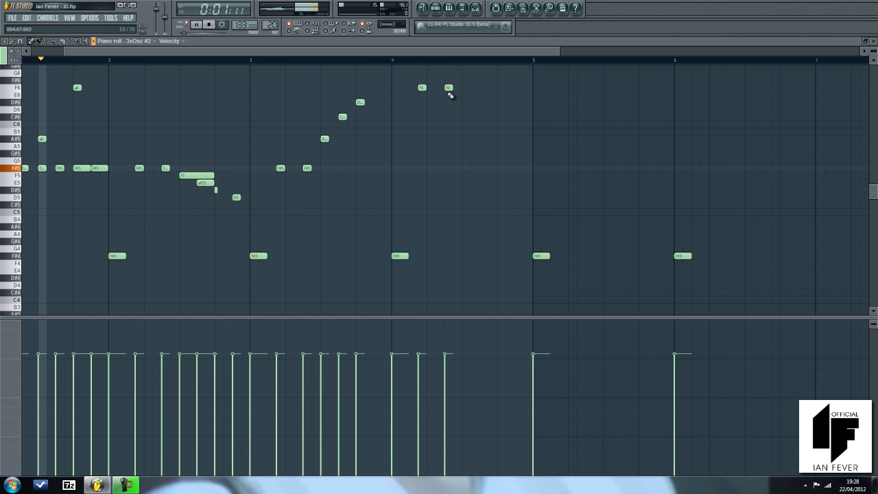
Step: In bar 4, add two-step C6 notes at steps 9 and 11 and a two-step A5 note at step 13, auditioning the pattern
mouse_move(411, 50)
left_mouse_down()
mouse_move(403, 54)
mouse_move(418, 52)
left_mouse_up()
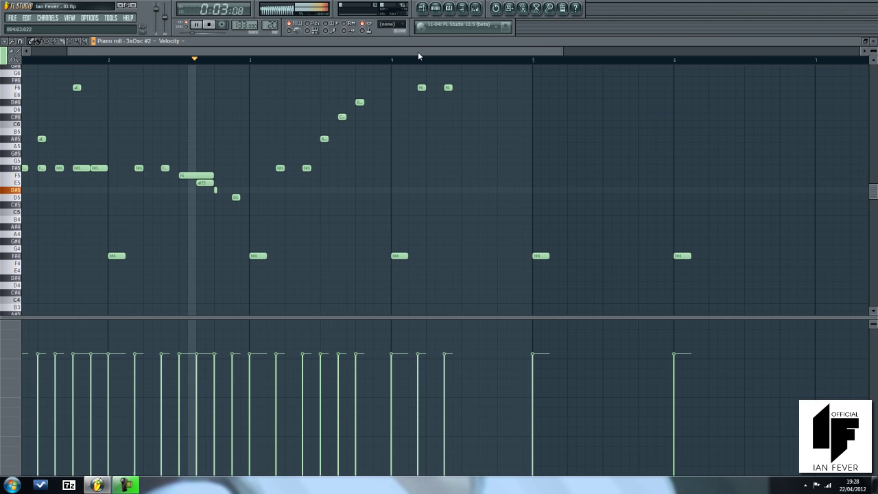
left_click(459, 124)
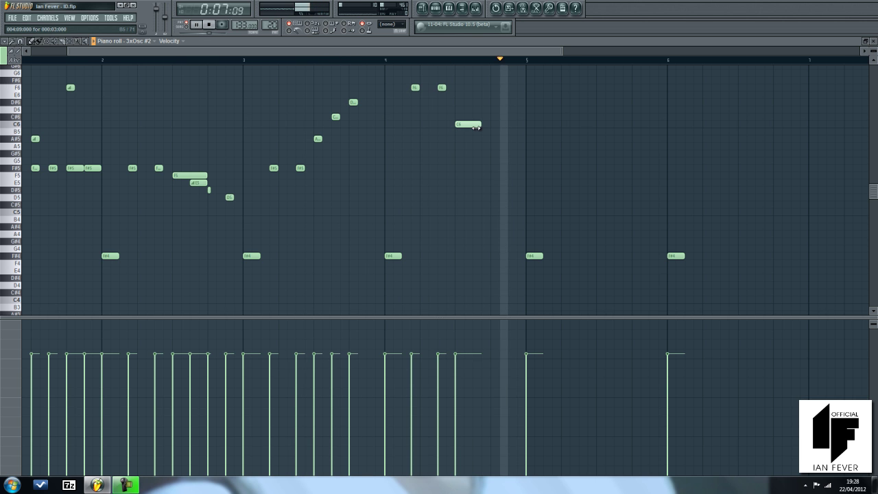
left_click(478, 124)
key("space")
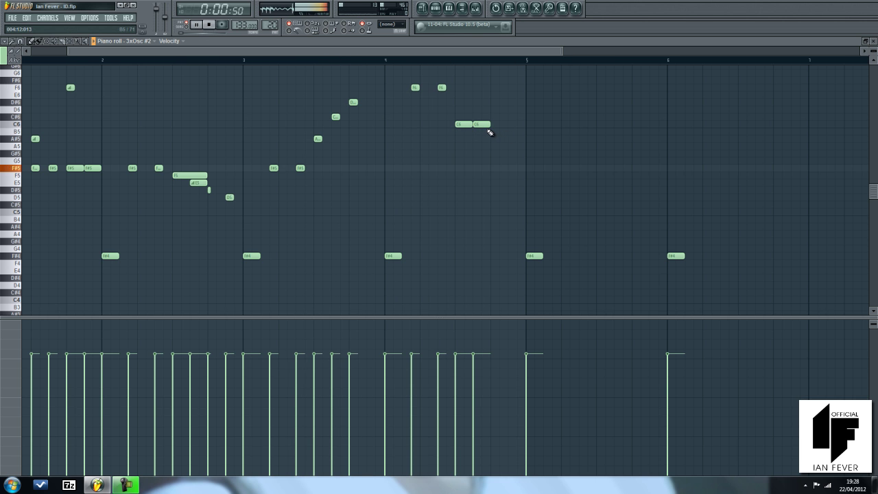
left_click(491, 146)
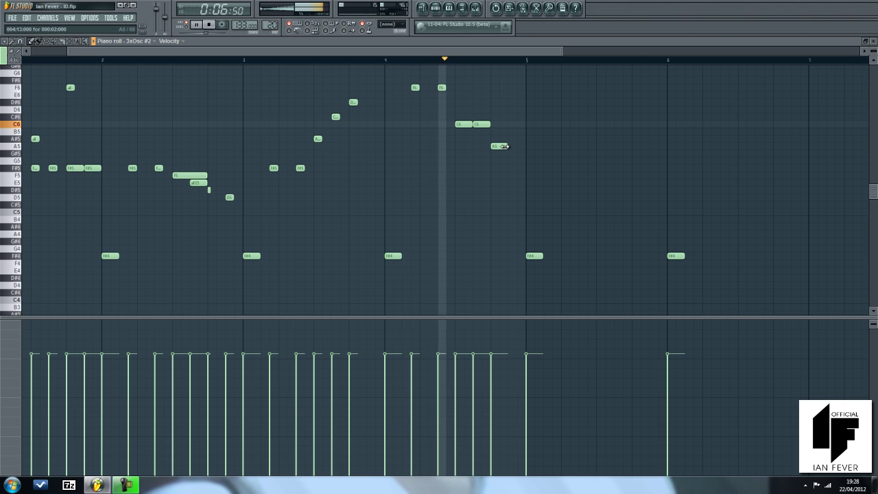
key("space")
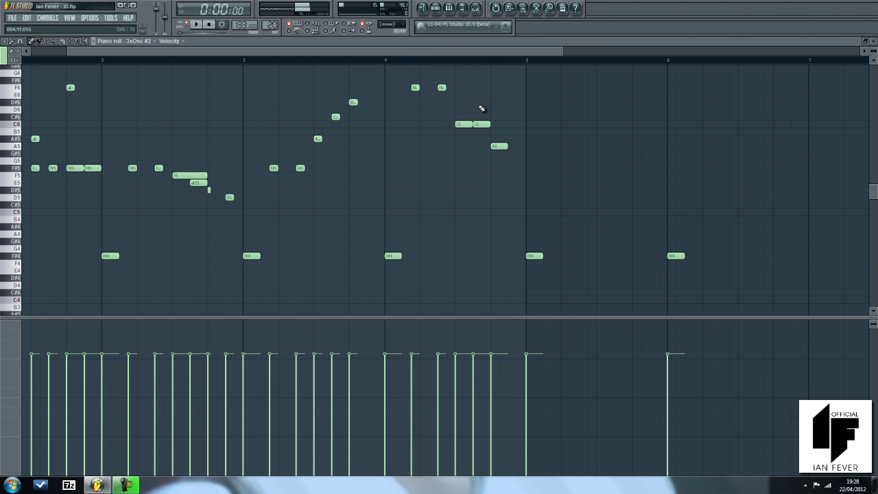
Step: Add a two-step F6 slide note at step 11 of bar 4 and play the pattern
double_click(479, 88)
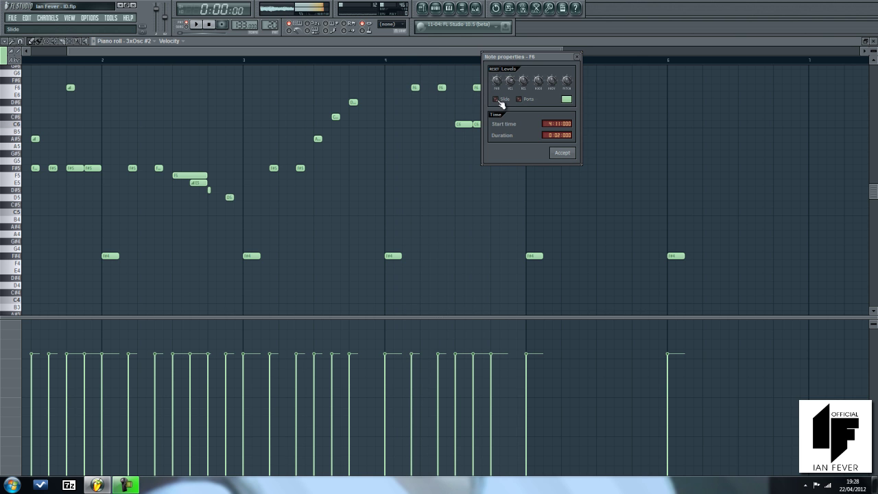
left_click(559, 153)
key("space")
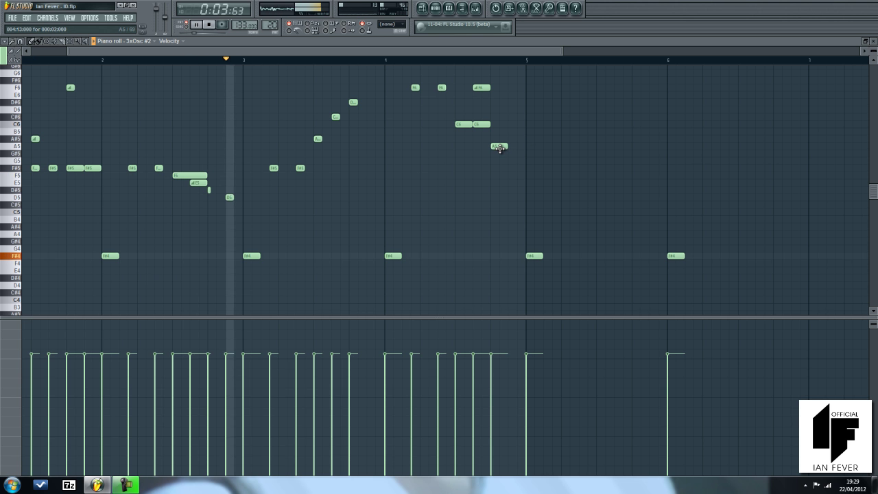
Step: In bar 4, lower the A5 note to G#5, shorten it to one step, and add a two-step G5 note at step 15
left_click_drag(500, 149, 499, 155)
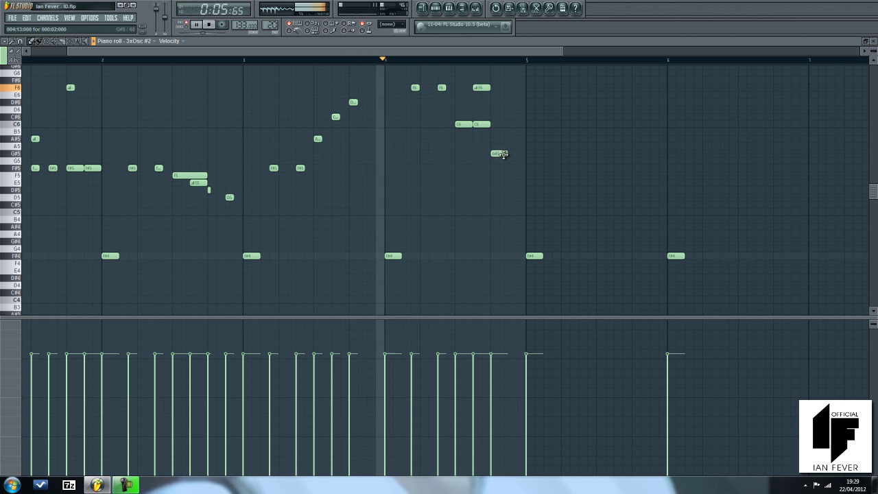
key("space")
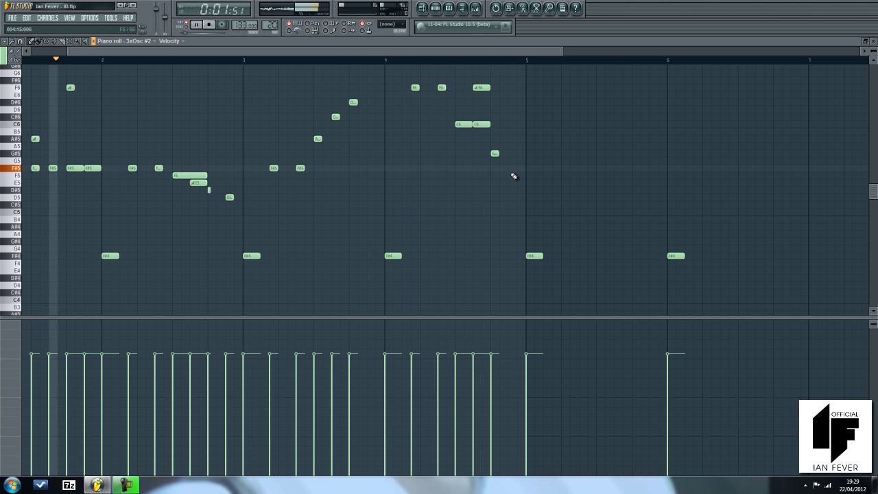
key("space")
left_click(510, 161)
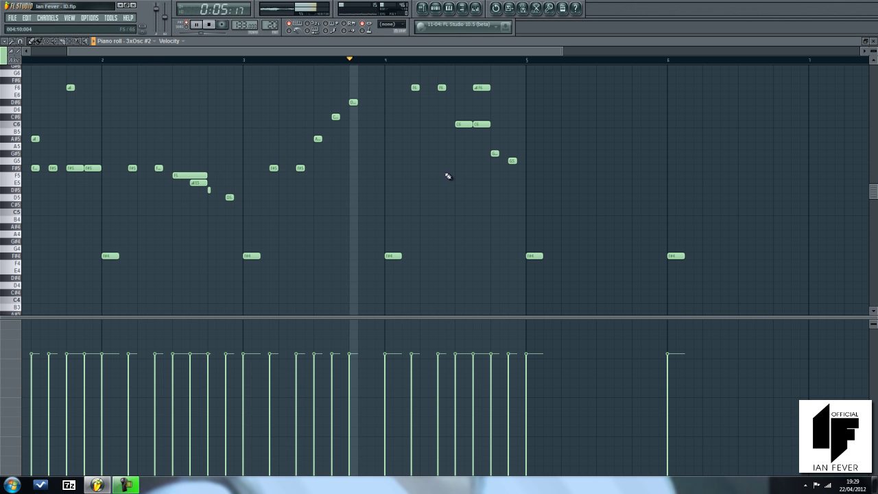
left_click_drag(517, 168, 526, 171)
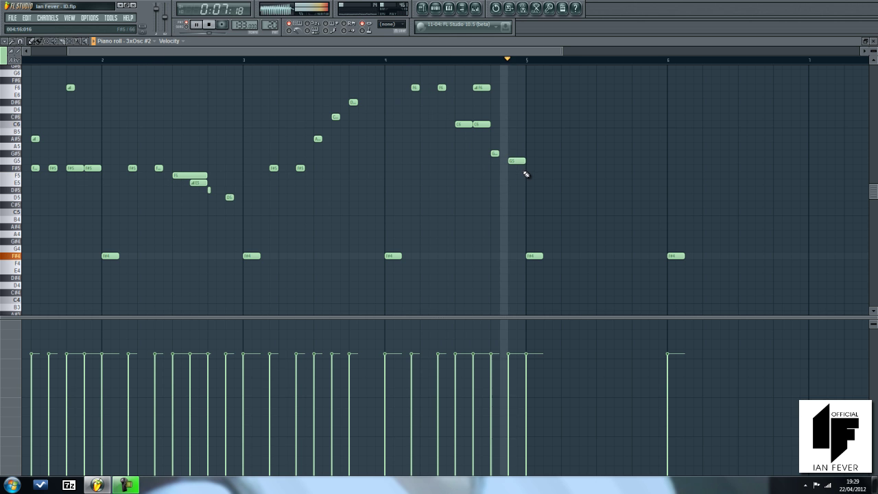
Step: Turn off snapping, then shorten the last G5 note in bar 4 to about one step and bar 3's D#6 note to about half a step
left_click(20, 42)
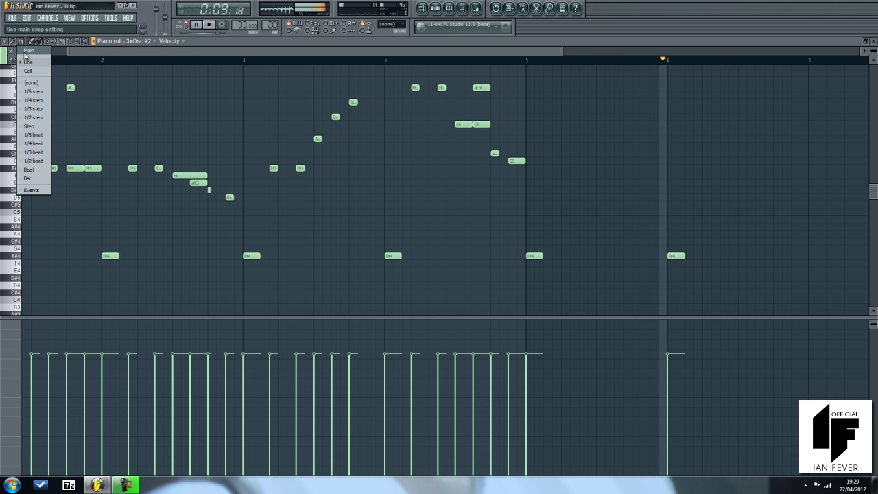
left_click(33, 81)
key("space")
key("space")
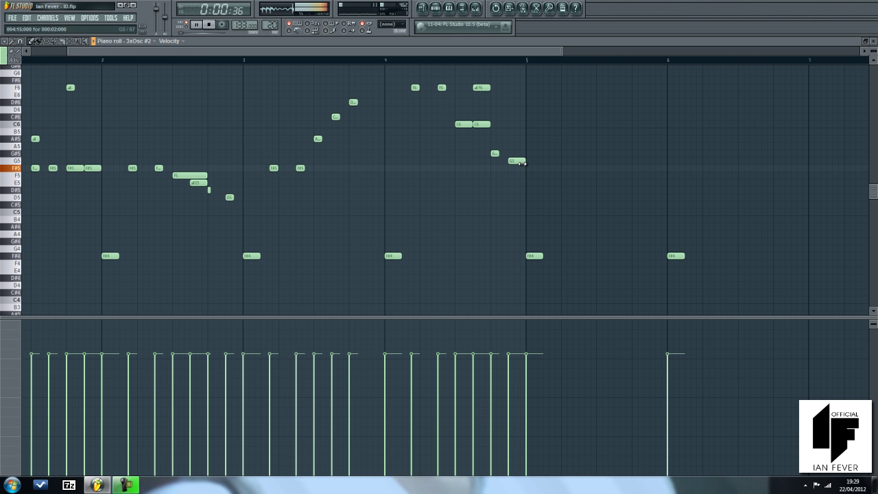
left_click_drag(522, 166, 516, 166)
left_click_drag(357, 104, 354, 107)
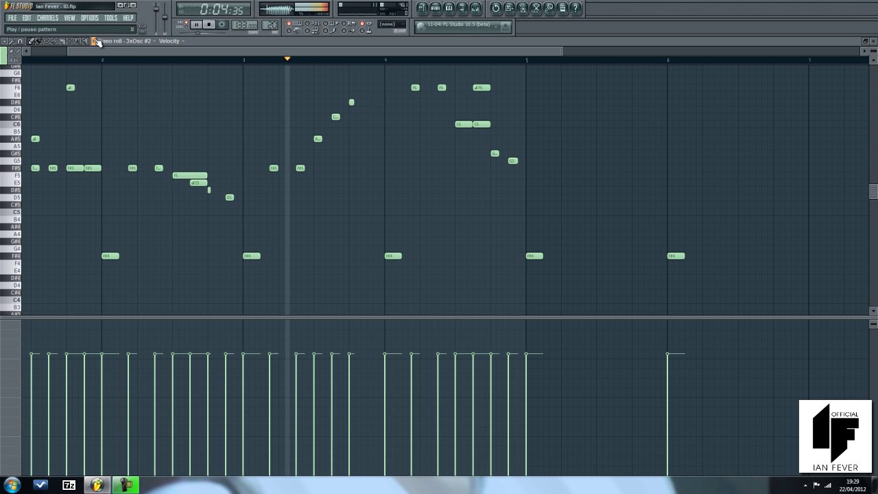
Step: Set the piano roll snapping back to Line and play the pattern
left_click(21, 42)
left_click(28, 63)
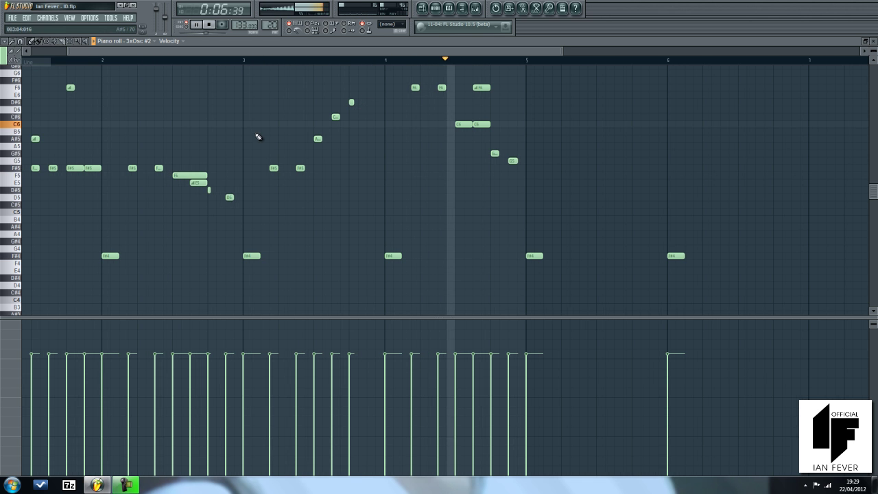
key("space")
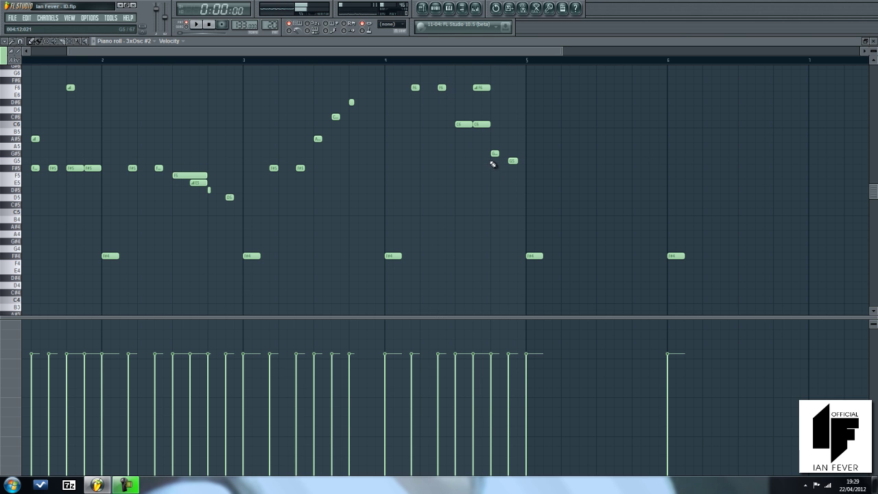
key("space")
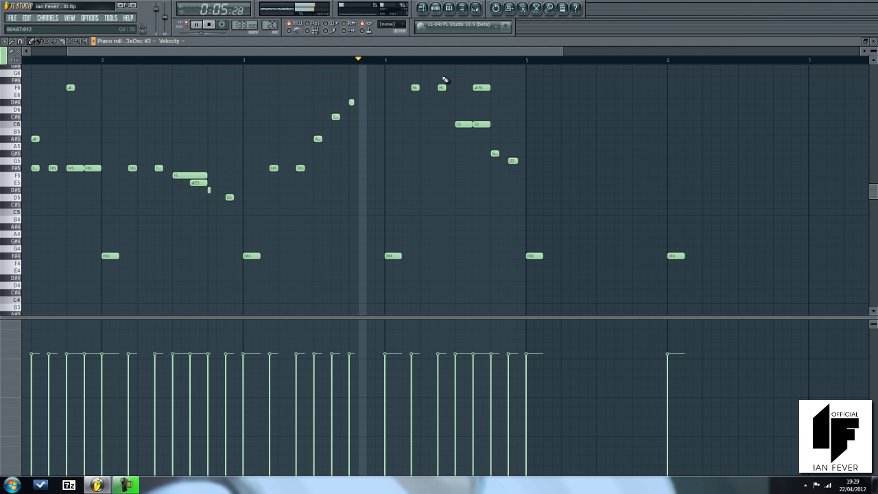
key("space")
Step: In bar 5, add one-step G5 notes at steps 4 and 7 and a four-step F#5 note at step 9
left_click_drag(472, 65, 552, 110)
left_click(356, 261)
right_click(357, 262)
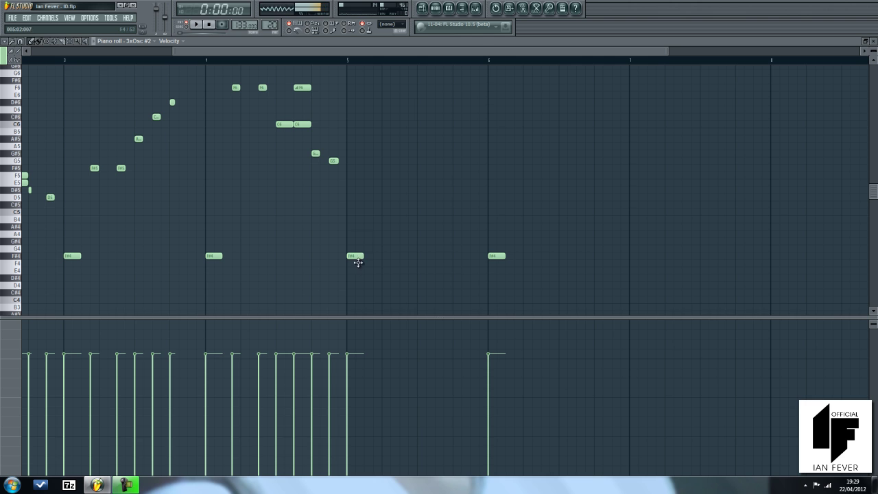
left_click(375, 163)
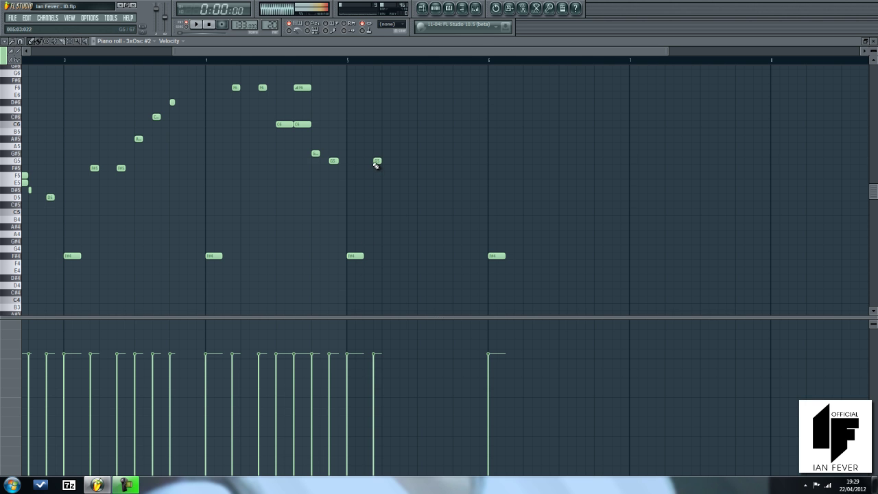
left_click(421, 168)
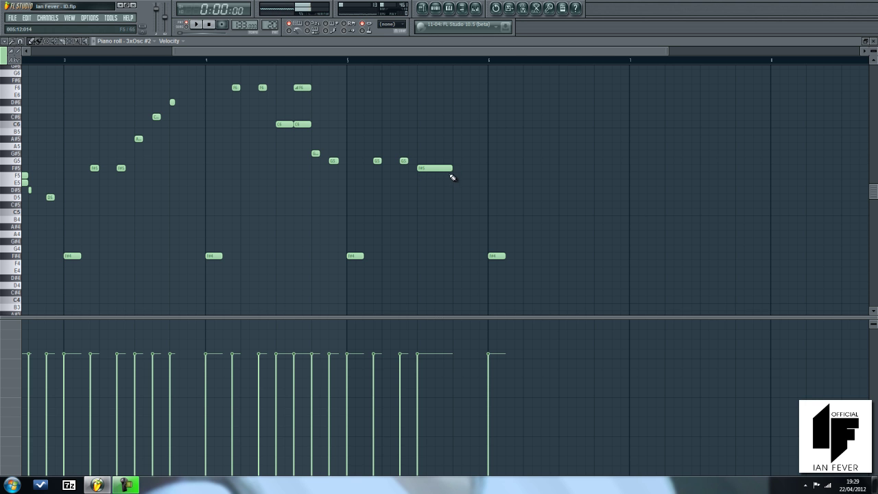
Step: Add a two-step F5 slide note at step 11 of bar 5
left_click(428, 176)
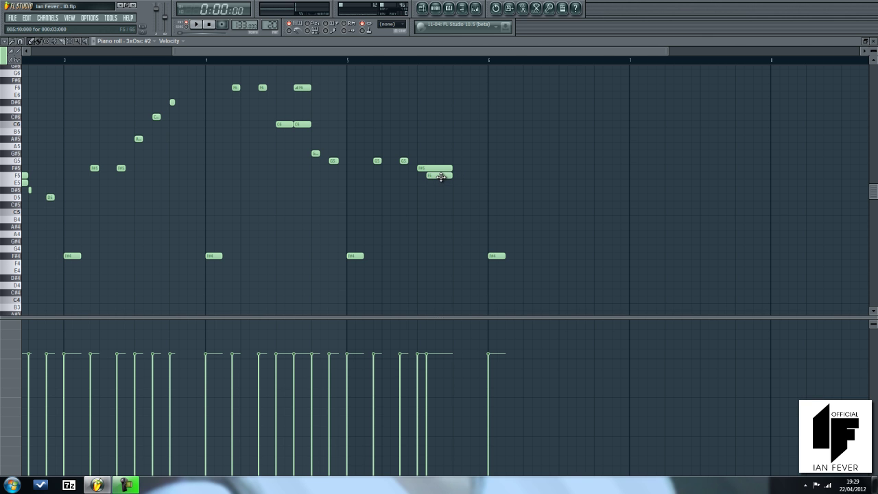
left_click_drag(441, 177, 449, 177)
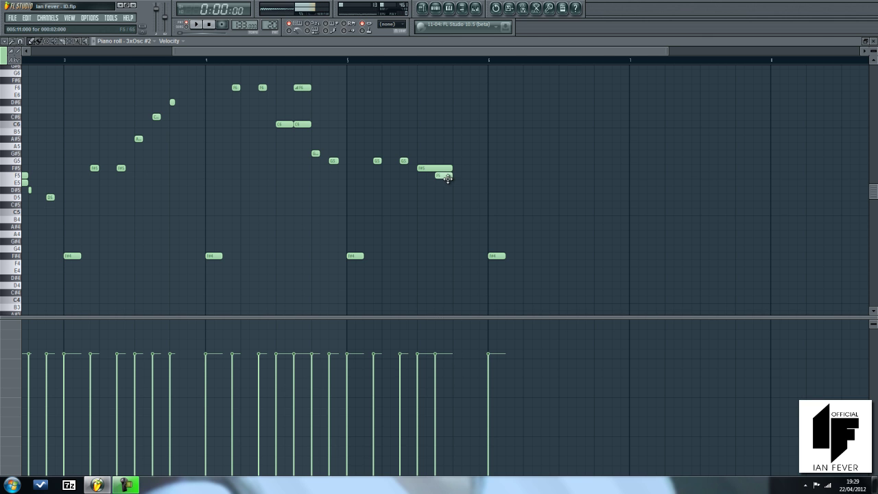
double_click(446, 177)
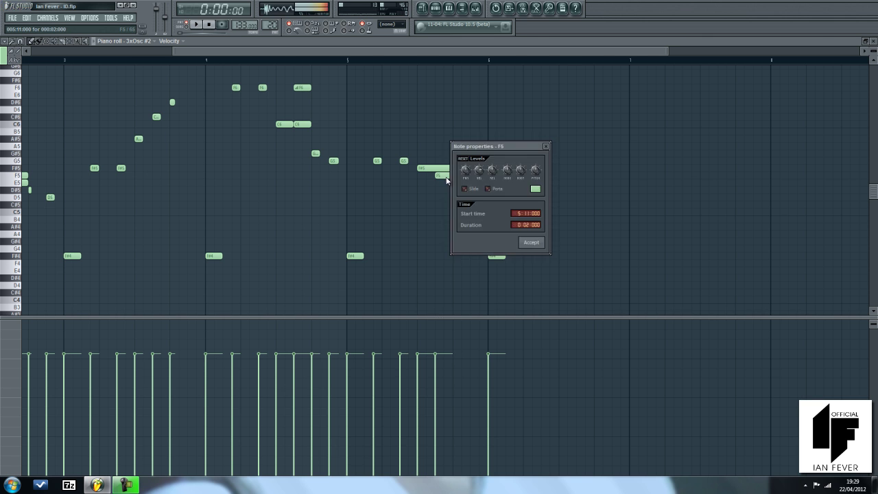
left_click(532, 243)
key("space")
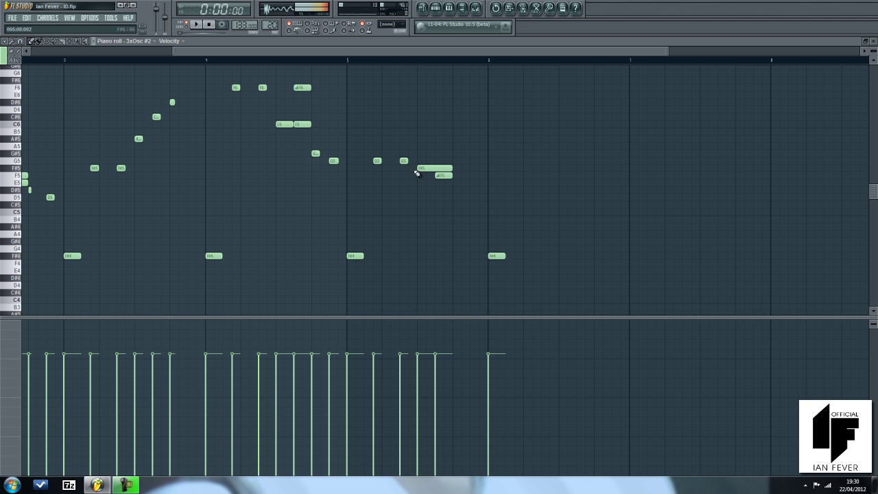
Step: In bar 5, add an E5 note about a third of a step long at step 13 and a one-step D5 note at step 15
left_click(454, 190)
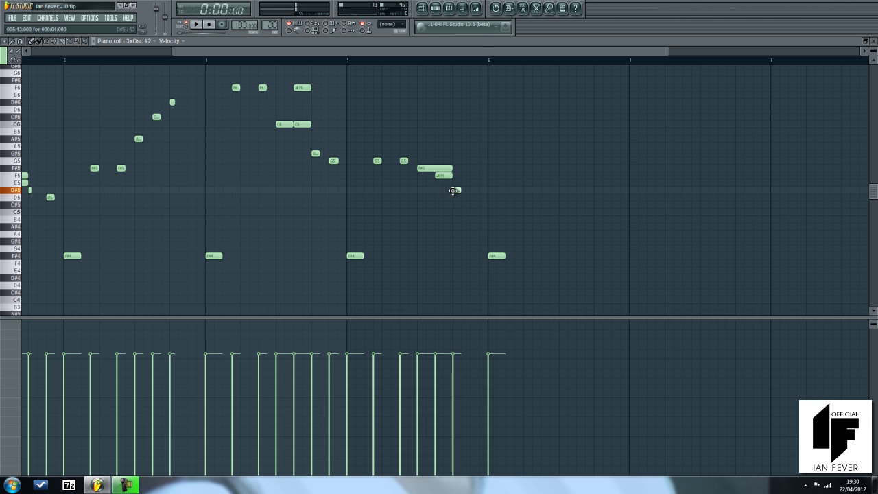
left_click_drag(455, 191, 455, 182)
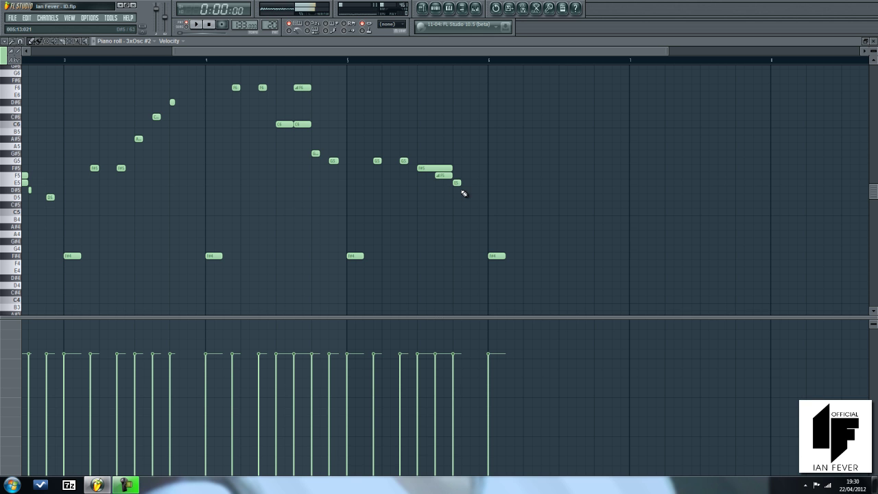
left_click(472, 198)
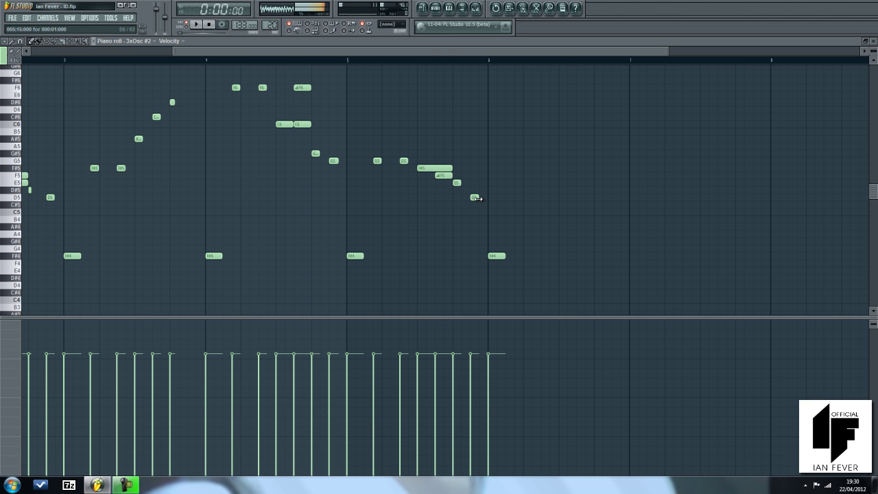
left_click_drag(392, 50, 270, 75)
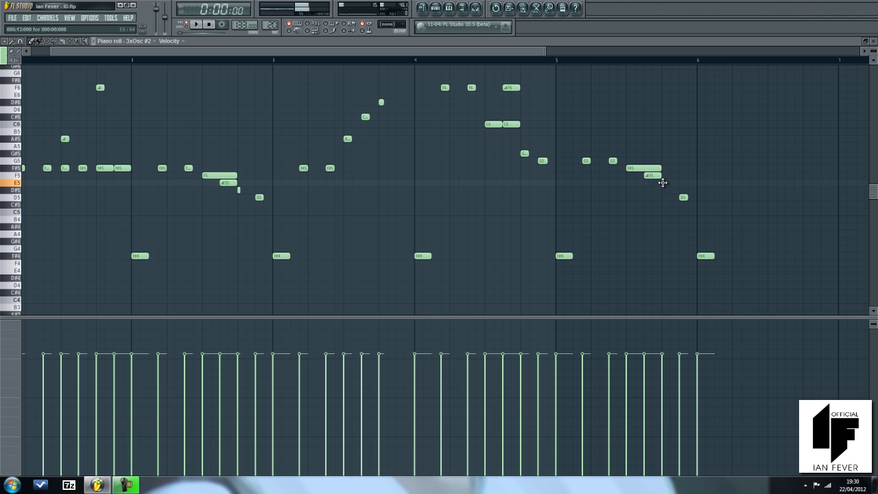
Step: Play the pattern through to bar 5 to review the new closing phrase
left_click_drag(357, 51, 552, 133)
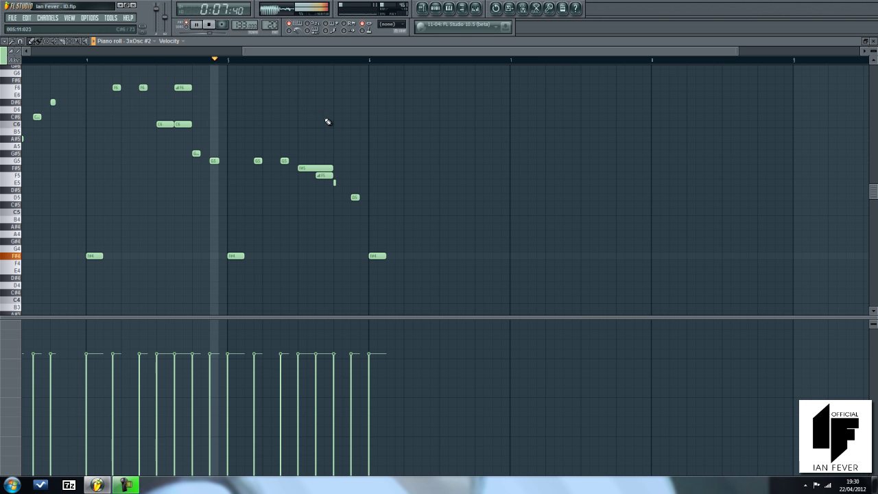
left_click_drag(337, 53, 199, 69)
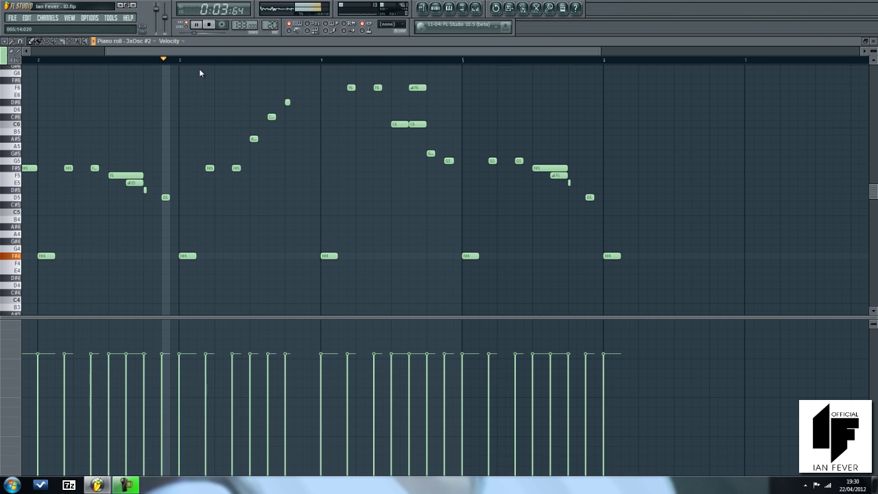
left_click_drag(226, 49, 339, 95)
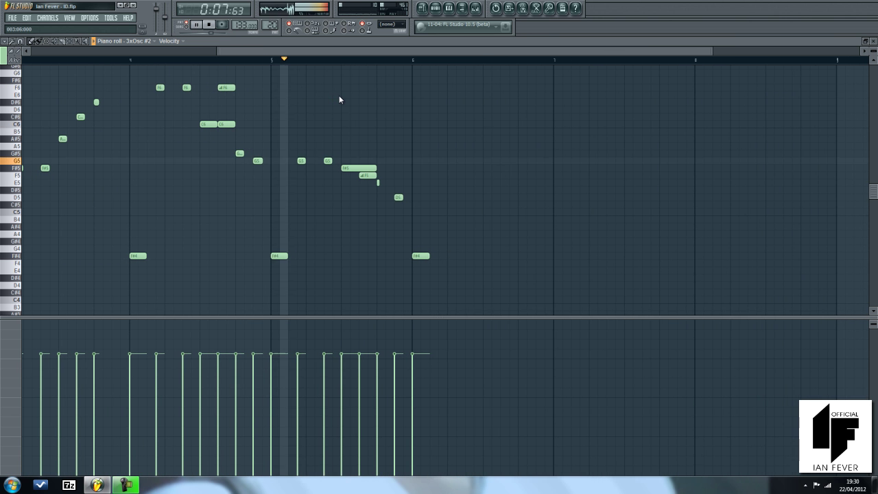
key("space")
Step: Move all bar 5 notes one bar onward to bar 6 and add a two-step F#4 note at the start of bar 5
left_click_drag(272, 150, 410, 281)
left_click_drag(277, 258, 420, 256)
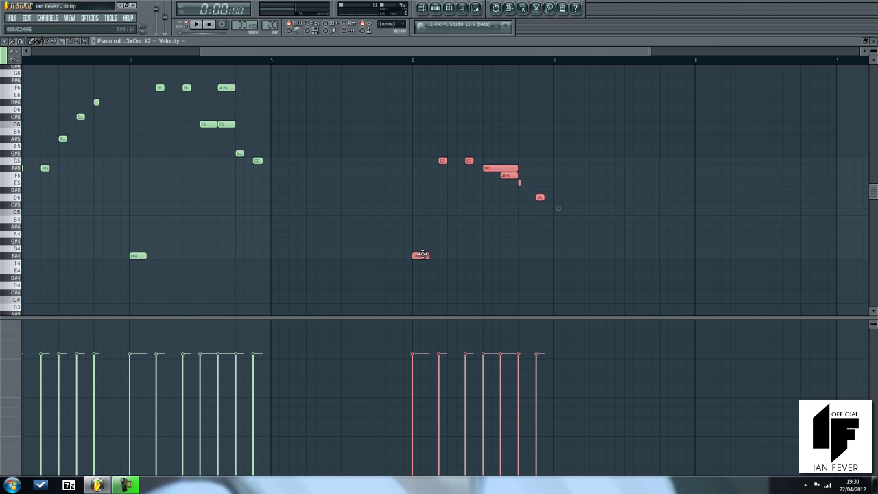
left_click(272, 256)
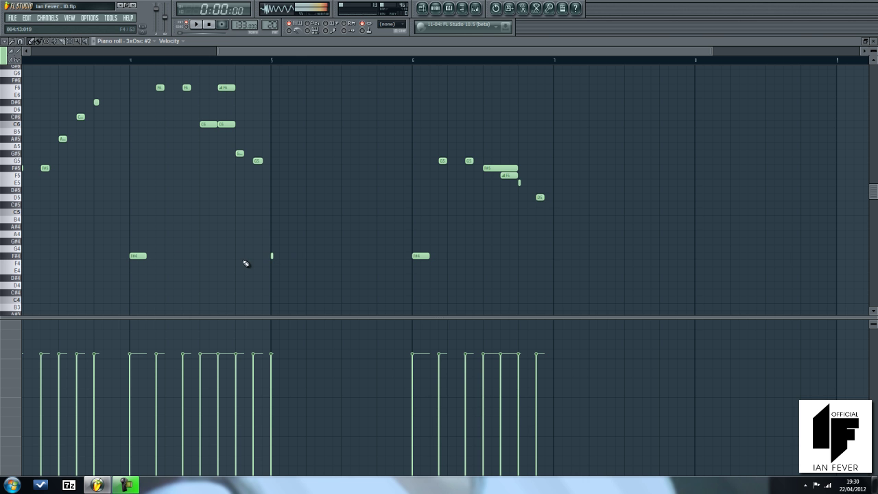
left_click(274, 256)
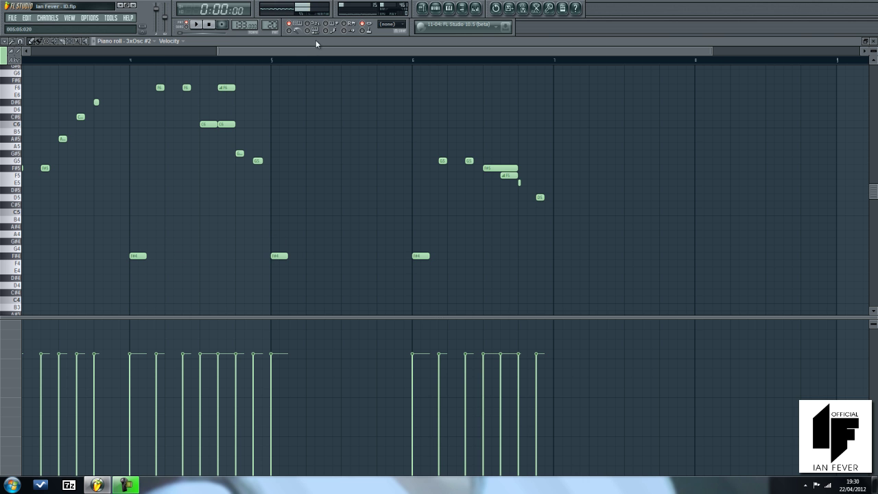
Step: Place Pattern 20 on playlist Track 3 at bar 51, remove its three surplus copies, and play the song from bar 51
left_click_drag(295, 51, 225, 51)
left_click(424, 10)
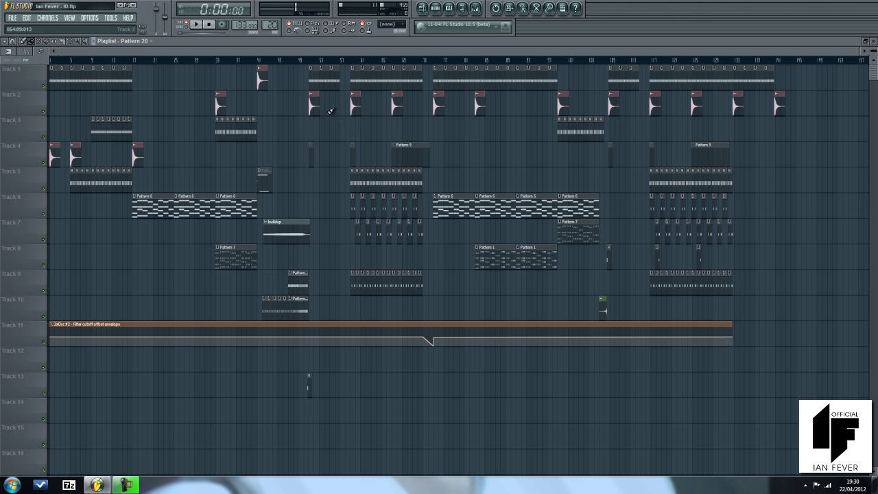
left_click_drag(332, 131, 407, 131)
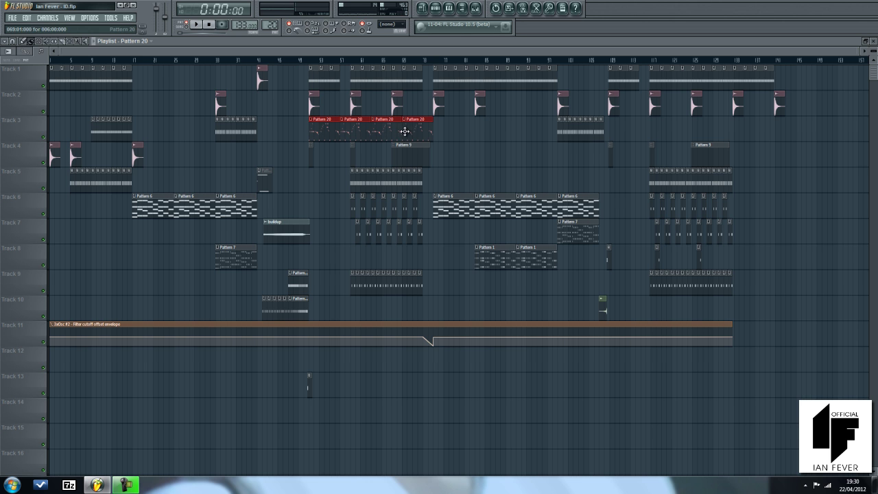
left_click(195, 25)
right_click(415, 132)
right_click(386, 133)
right_click(364, 133)
left_click(310, 59)
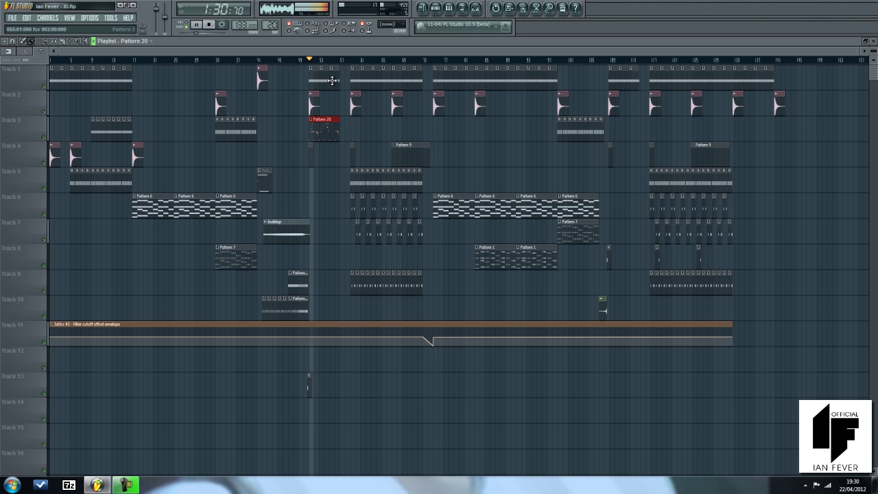
Step: Add Pattern 20 clips on Track 3 at bars 59 and 67, and delete the Track 4 clips directly below them
left_click(360, 132)
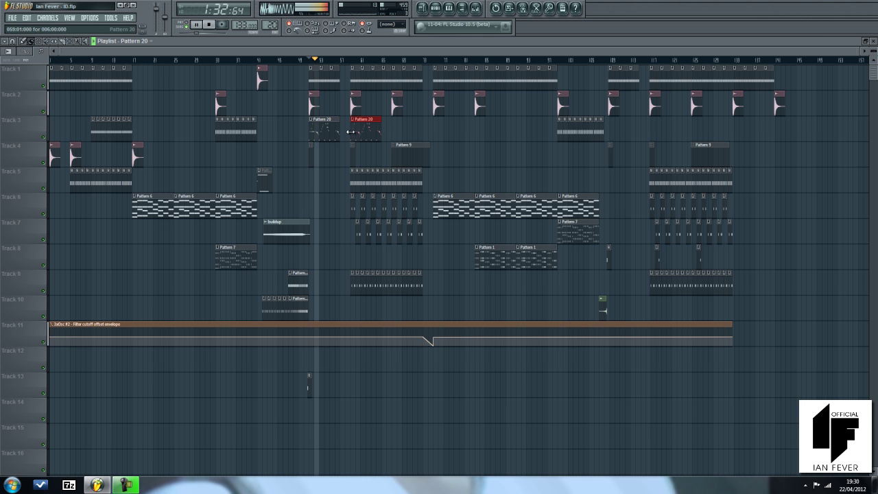
left_click(394, 134)
right_click(401, 147)
right_click(352, 154)
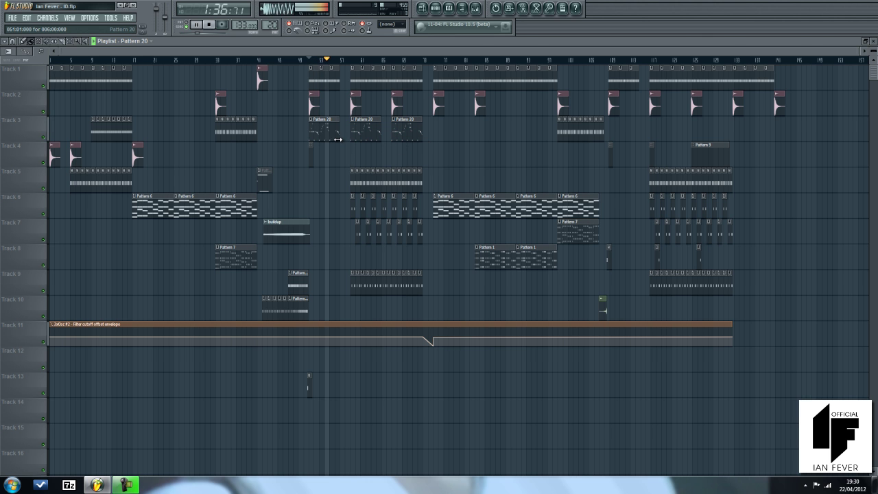
key("space")
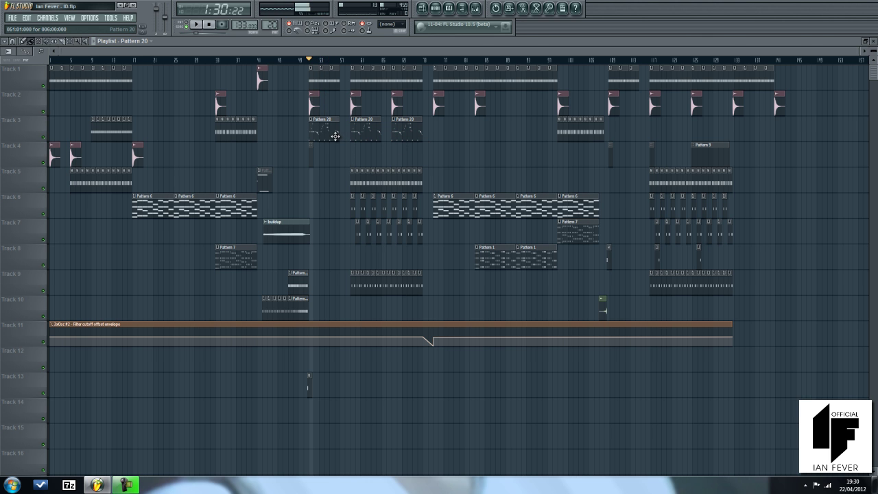
Step: Open Pattern 20's 3xOsc #2 piano roll with the whole phrase in view and play the pattern
double_click(332, 131)
left_click_drag(385, 52, 63, 130)
scroll(63, 129, "down", 1)
key("space")
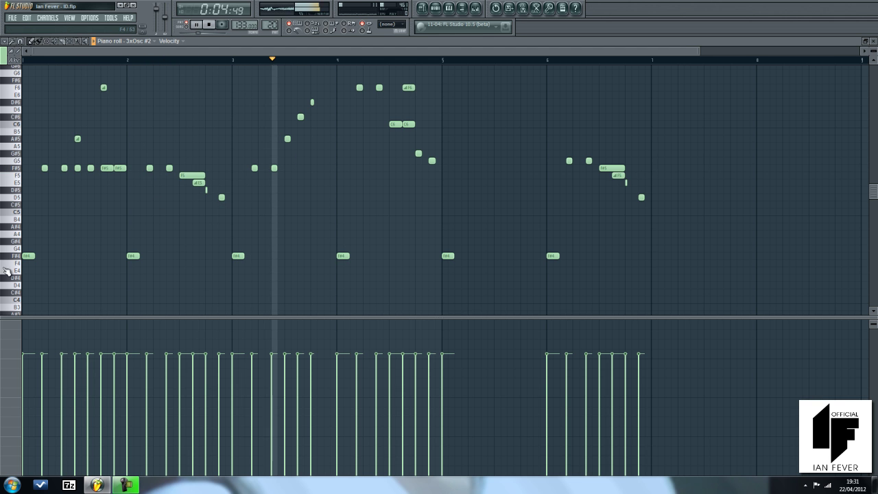
key("space")
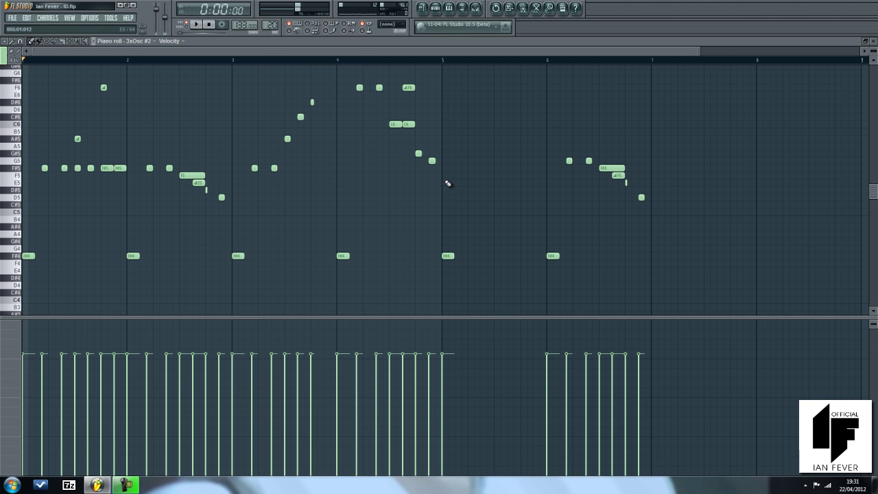
Step: Add two F#5 notes to bar 5, followed by a rising A#5, C#6 and shortened D#6
left_click_drag(455, 180, 463, 164)
left_click(482, 169)
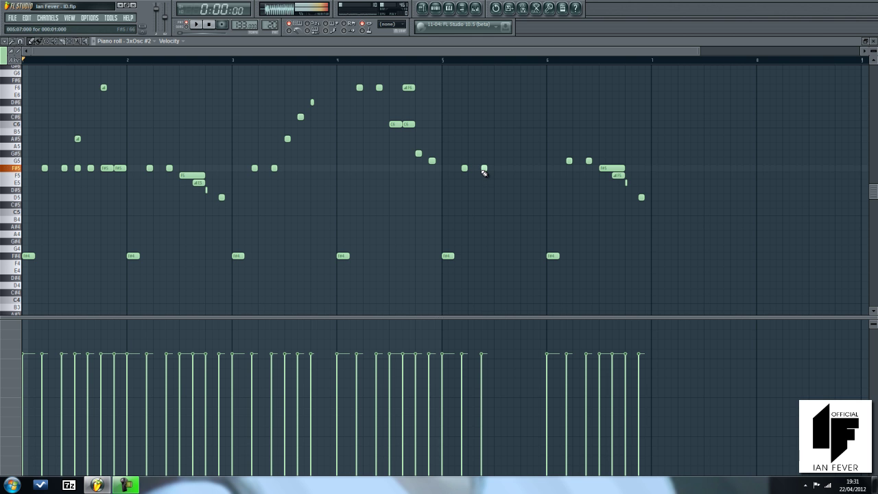
left_click(494, 140)
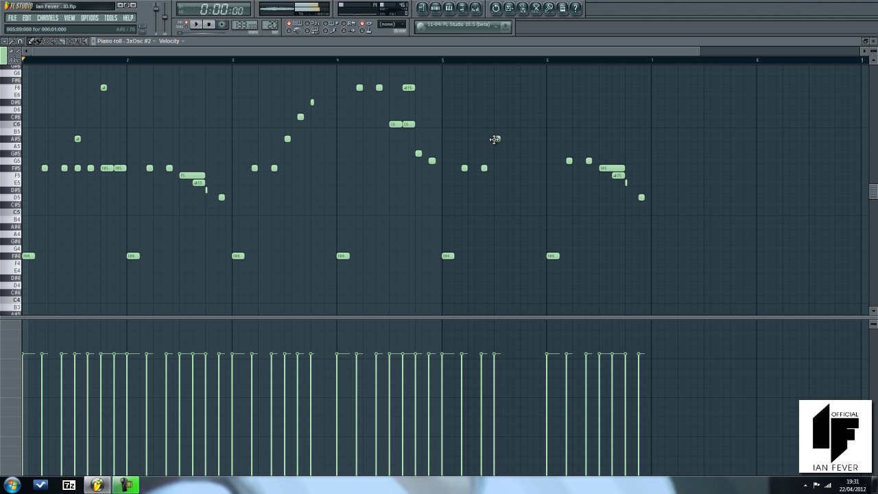
left_click(508, 116)
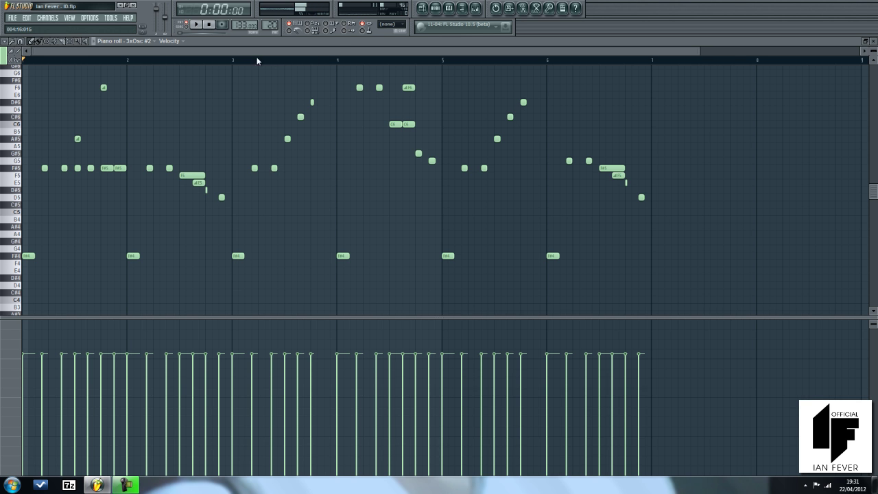
right_click(524, 103)
left_click(522, 101)
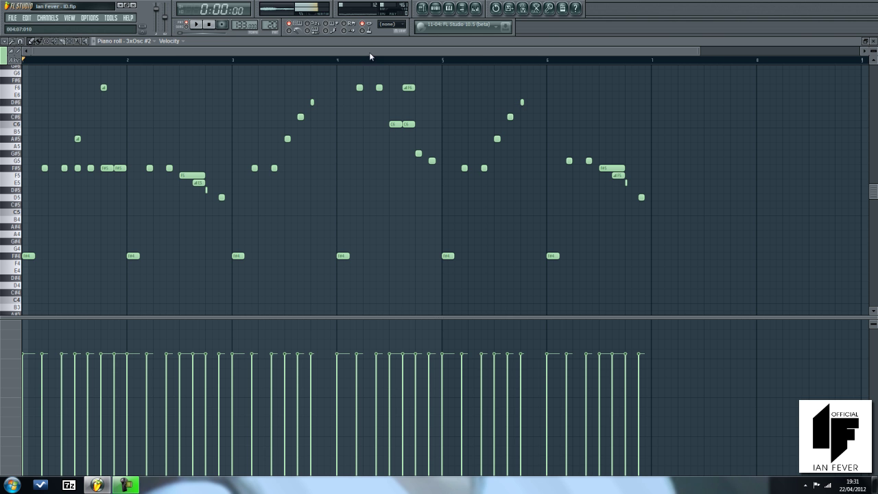
Step: Add an F#4 note at the start of bar 7 and copy bar 4's upper notes, including the slide, into bar 7
scroll(343, 69, "right", 5)
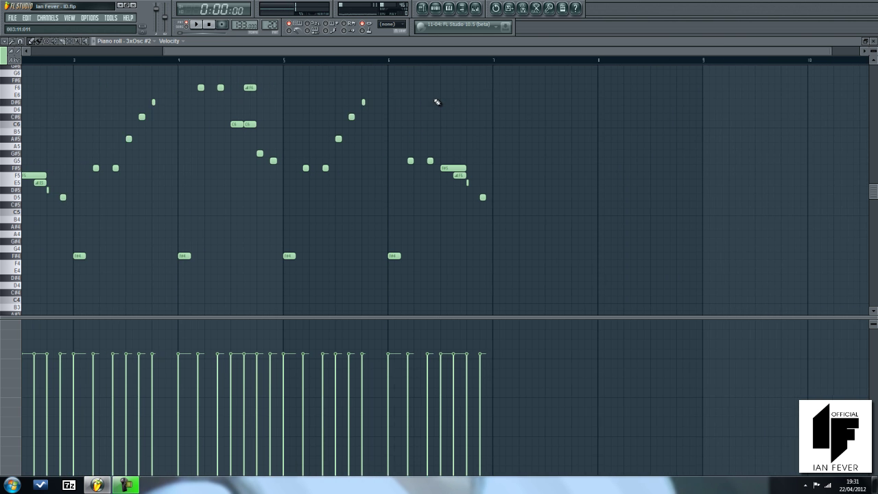
left_click(502, 258)
left_click_drag(311, 52, 300, 90)
left_click_drag(221, 78, 304, 176)
key("ctrl+v")
left_click_drag(156, 124, 575, 128)
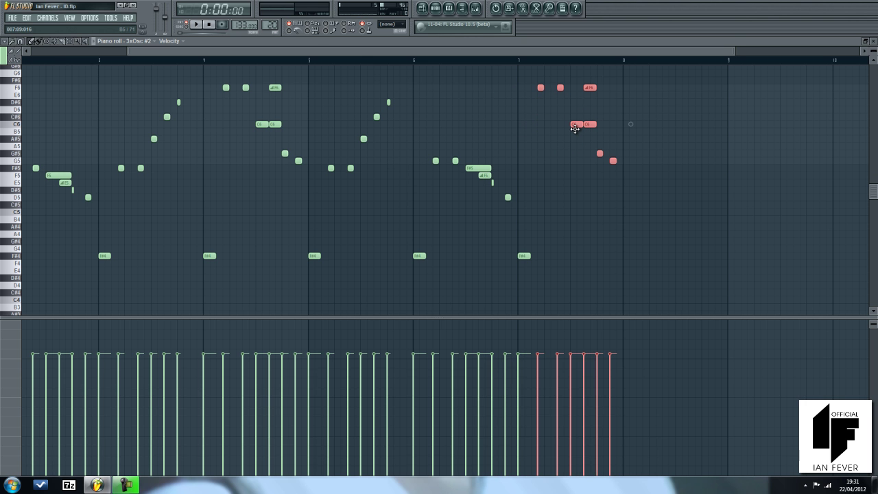
left_click(551, 168)
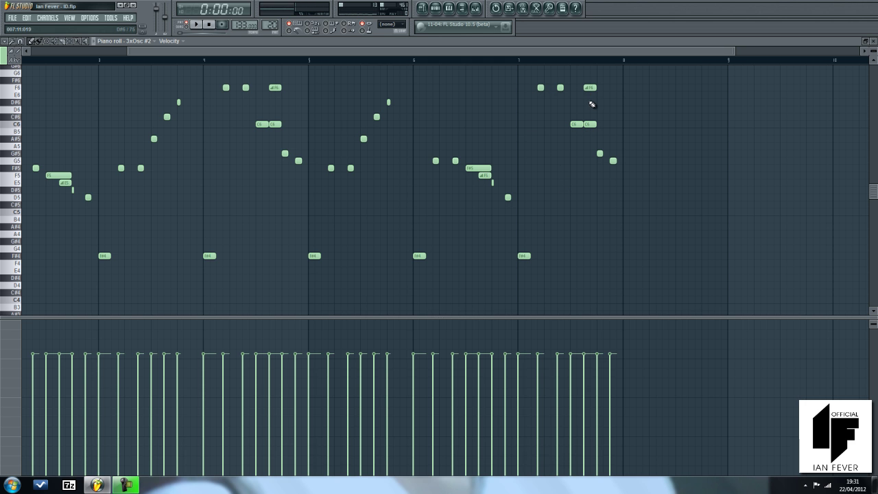
Step: Lower the last notes of bar 7, including the slide, by two semitones and raise the adjoining pair to B5
left_click_drag(579, 91, 597, 127)
left_click_drag(577, 87, 632, 184)
left_click_drag(591, 127, 592, 142)
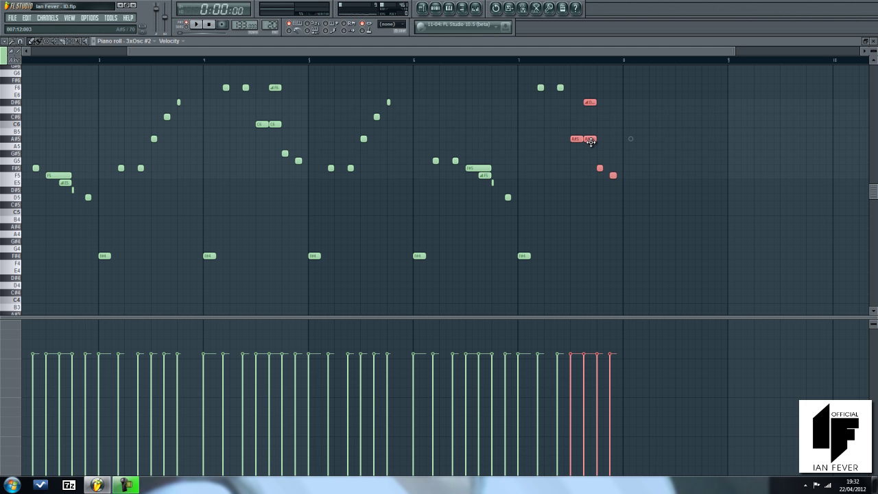
left_click(562, 179)
left_click_drag(570, 140, 588, 131)
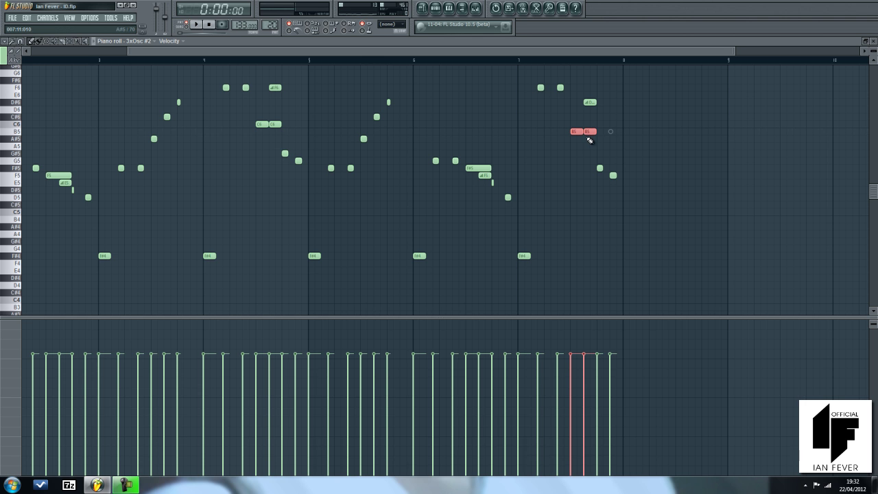
Step: Play the pattern and replace the last two notes of bar 7 with C#6 and C6
key("space")
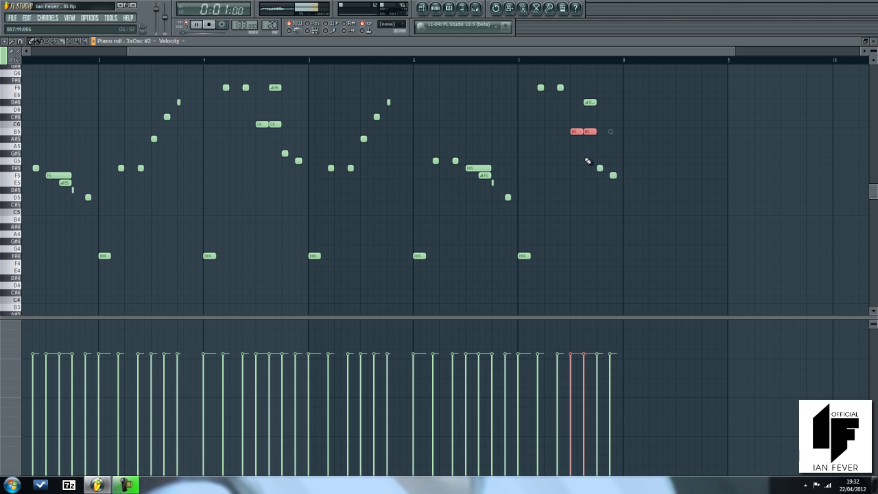
left_click_drag(600, 168, 597, 129)
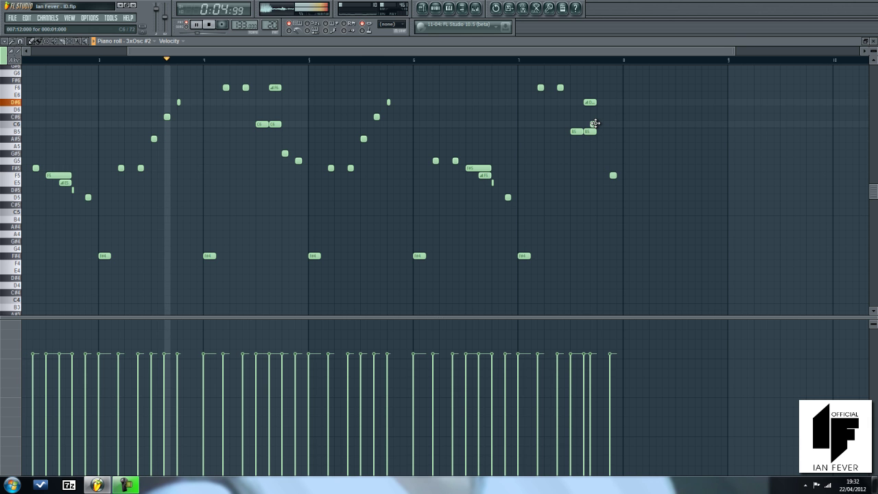
left_click(597, 117)
right_click(612, 175)
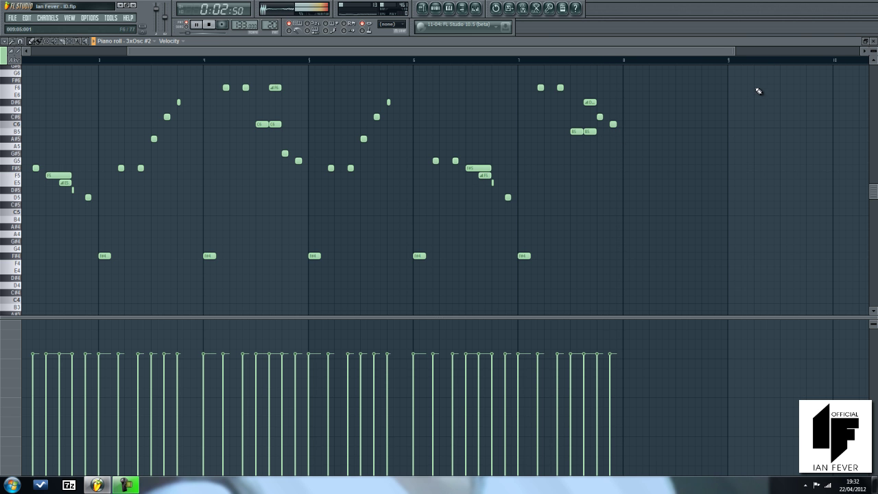
Step: Play the song from about bar 25 and reopen Pattern 20's 3xOsc #2 piano roll at its first bar
left_click(874, 41)
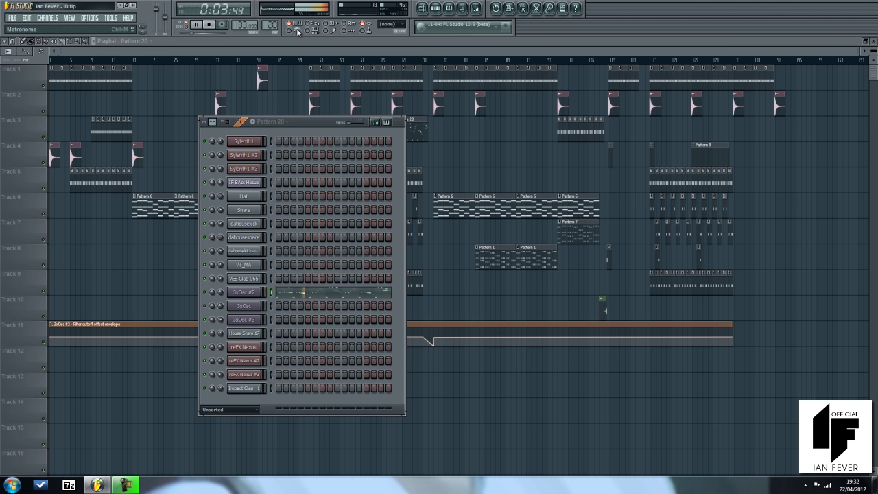
left_click(177, 62)
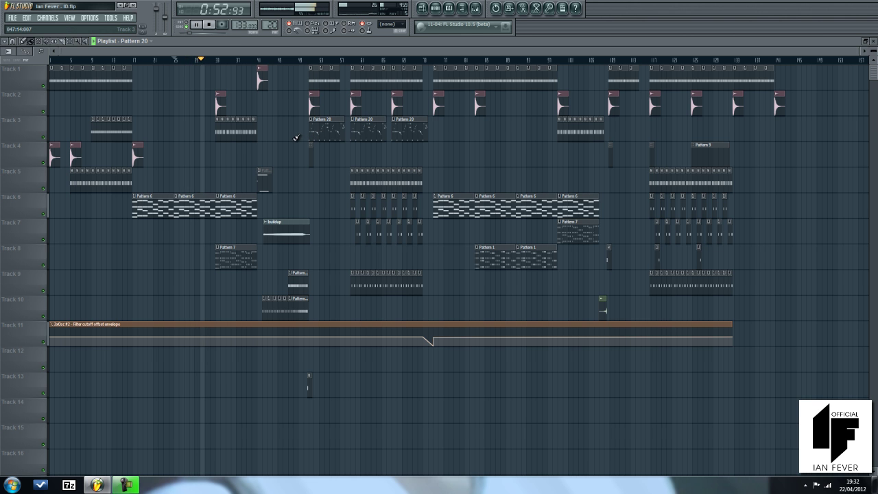
double_click(327, 127)
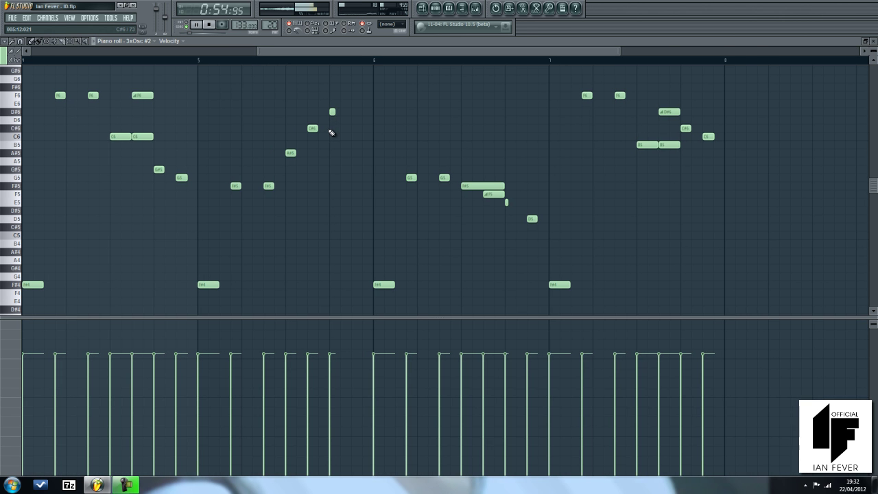
scroll(335, 138, "down", 2)
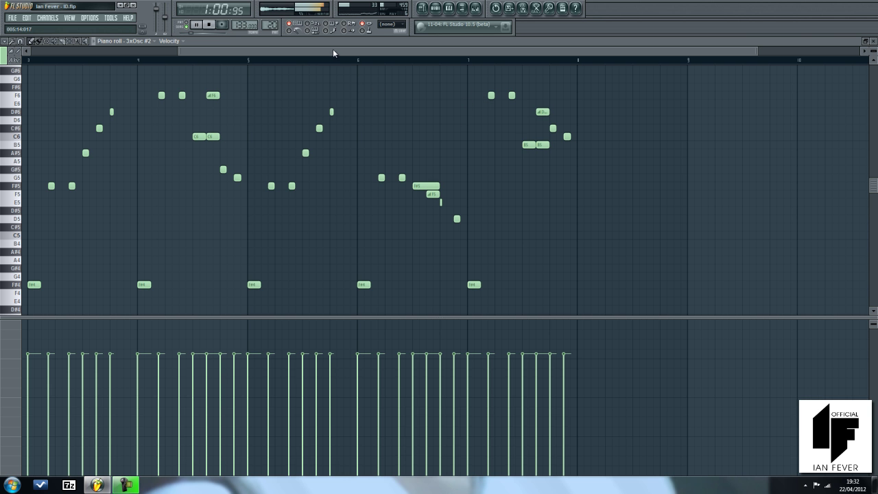
left_click_drag(333, 51, 221, 65)
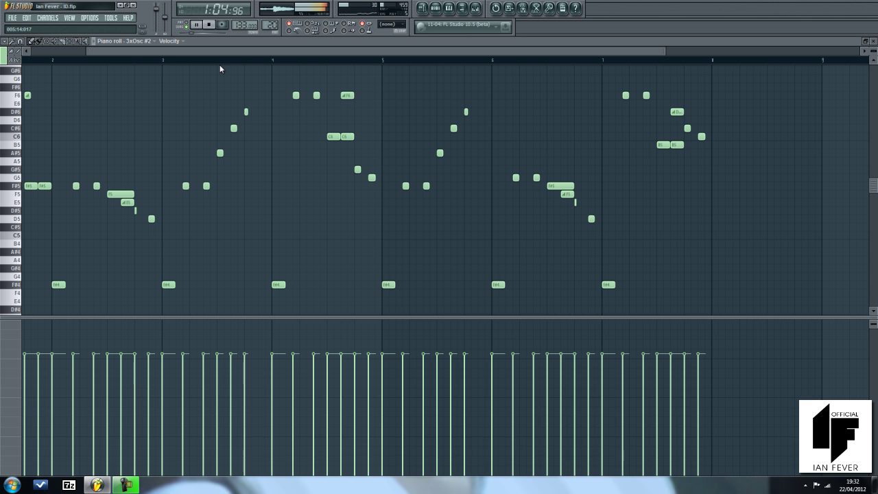
scroll(219, 69, "left", 3)
Step: Copy all bar 1 notes, and move the notes of bars 6 and 7 one bar onward
left_click_drag(36, 87, 119, 311)
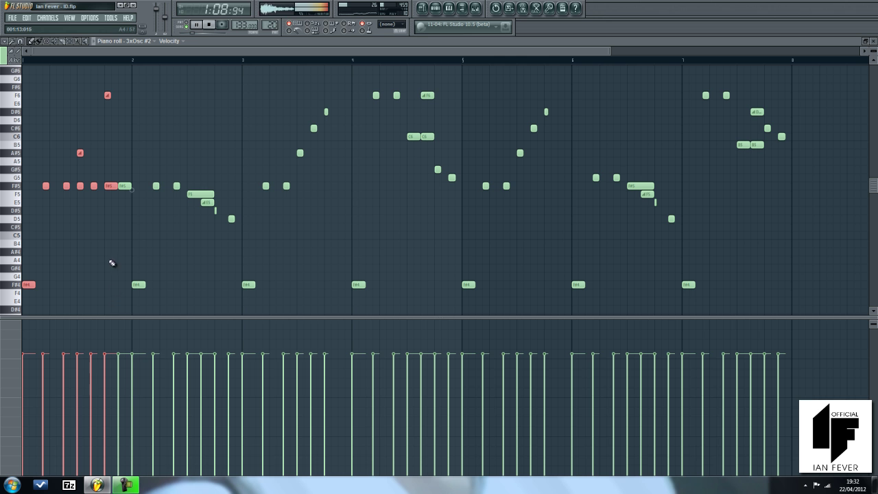
left_click_drag(25, 82, 125, 302)
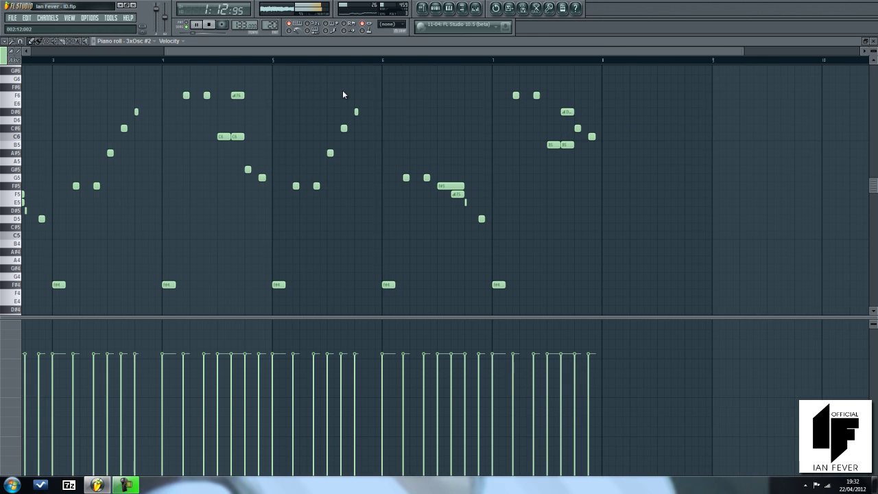
left_click_drag(348, 83, 567, 310)
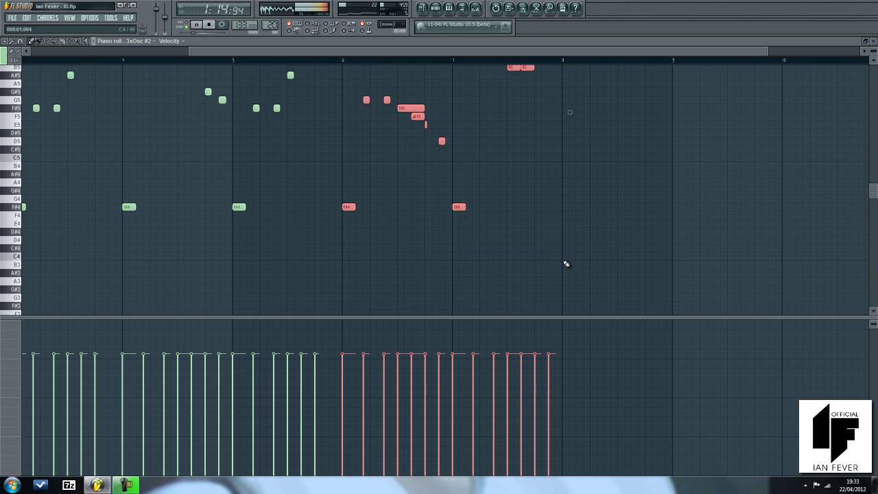
scroll(378, 263, "up", 3)
left_click_drag(347, 264, 455, 271)
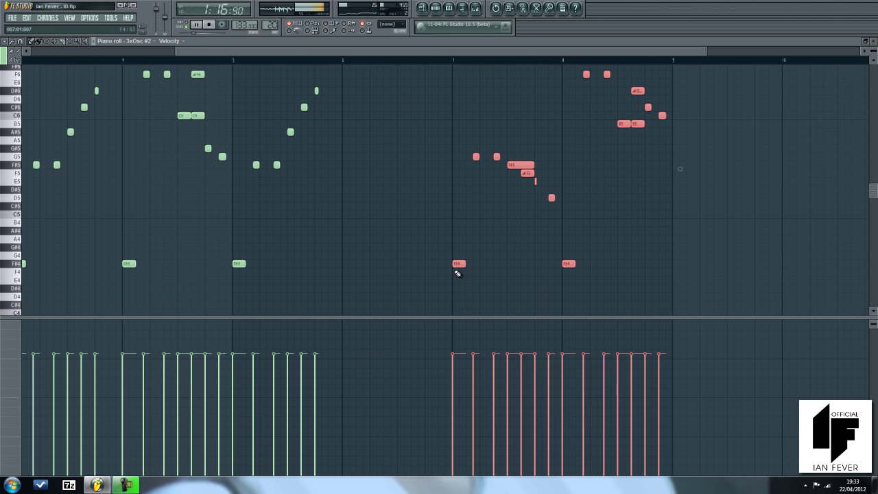
Step: Paste the copied bar 1 phrase and move it into the empty bar 6
key("ctrl+v")
left_click_drag(224, 164, 444, 165)
left_click(469, 215, "ctrl")
scroll(477, 203, "up", 1)
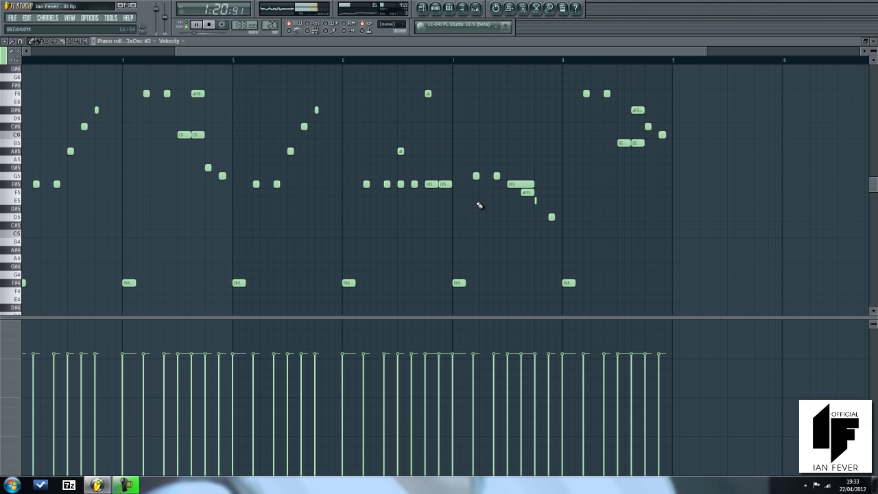
scroll(476, 202, "down", 2)
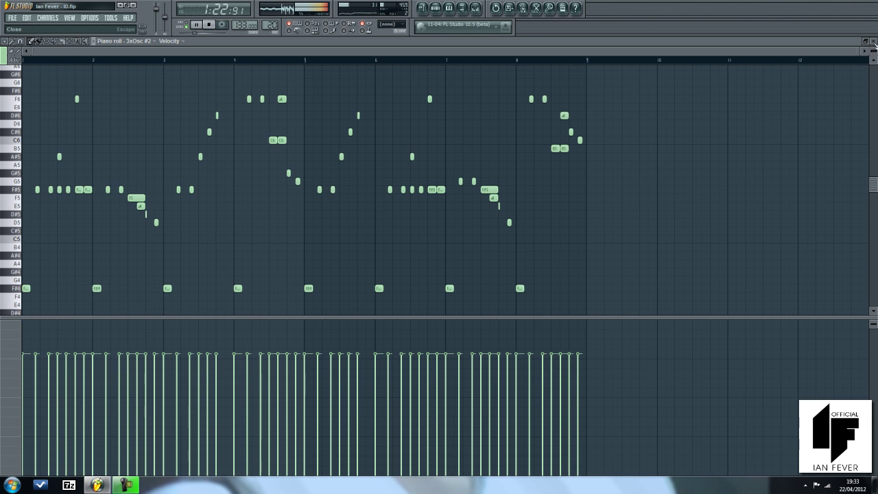
Step: Reopen Pattern 20's piano roll with the whole phrase in view, add an F#5 near the end of bars 3 and 5, and return to the playlist
key("Escape")
left_click(244, 285)
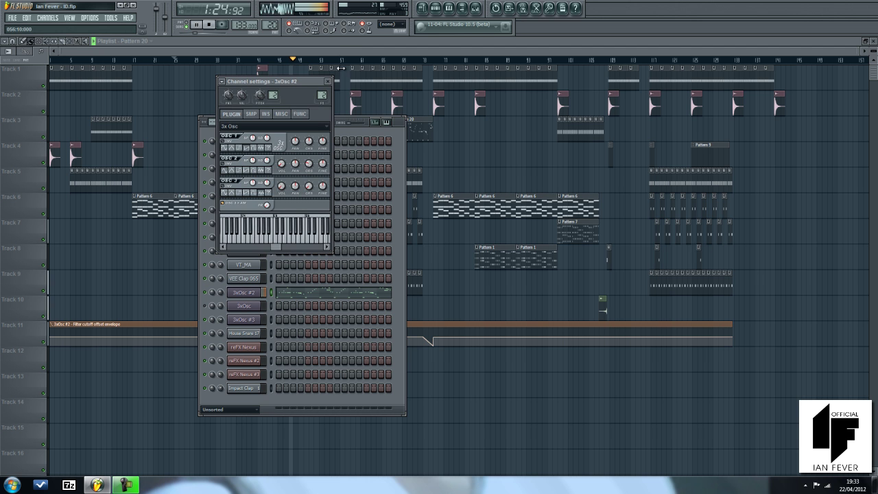
left_click(348, 49)
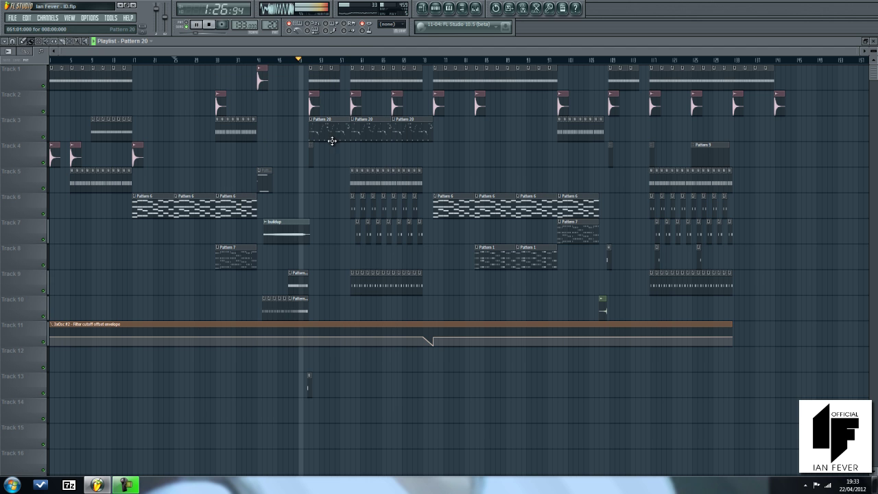
double_click(334, 132)
left_click_drag(402, 50, 113, 67)
scroll(114, 79, "down", 4)
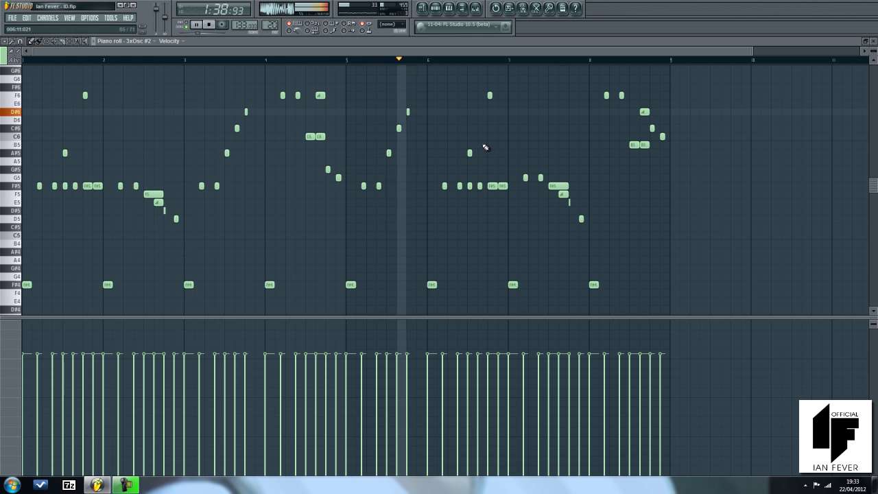
left_click(256, 188)
left_click(418, 189)
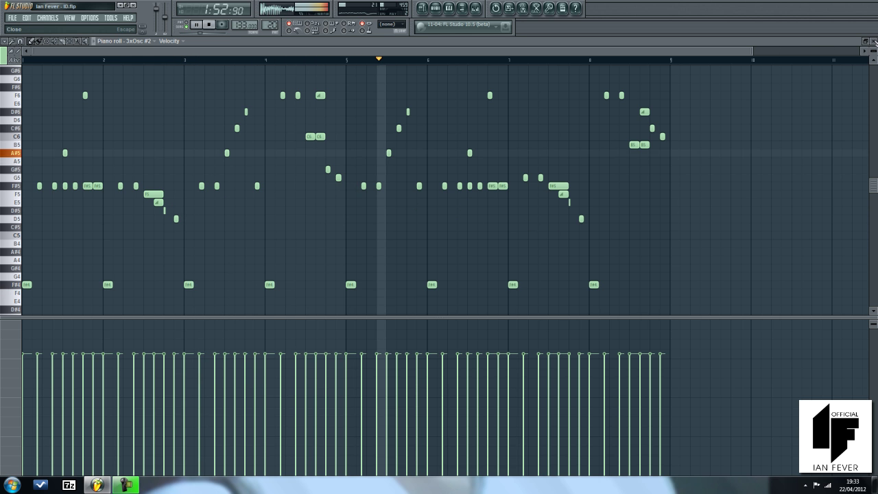
left_click(875, 41)
key("F6")
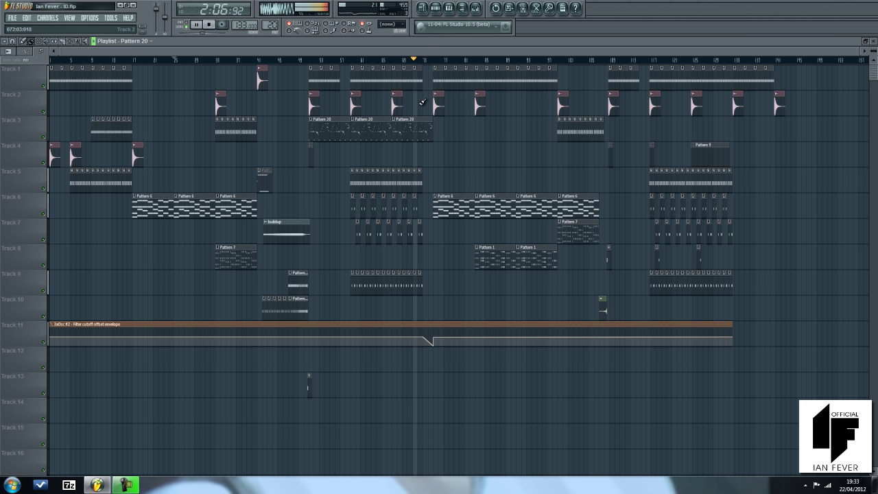
Step: Review Pattern 20's notes during playback, and play the song from about bar 93 and bar 99
double_click(417, 133)
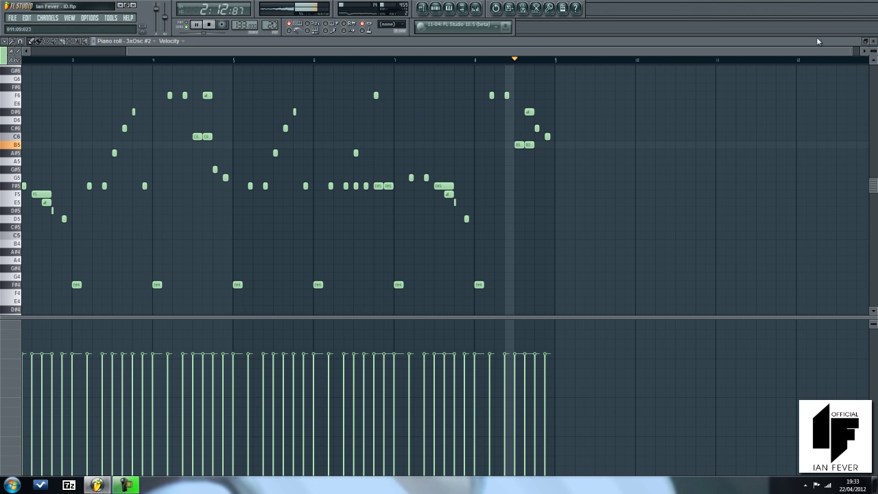
left_click(873, 41)
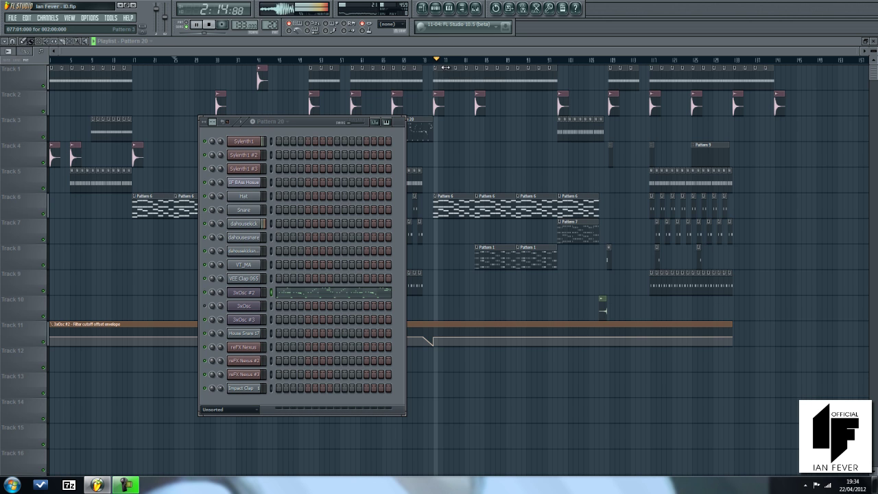
left_click(527, 60)
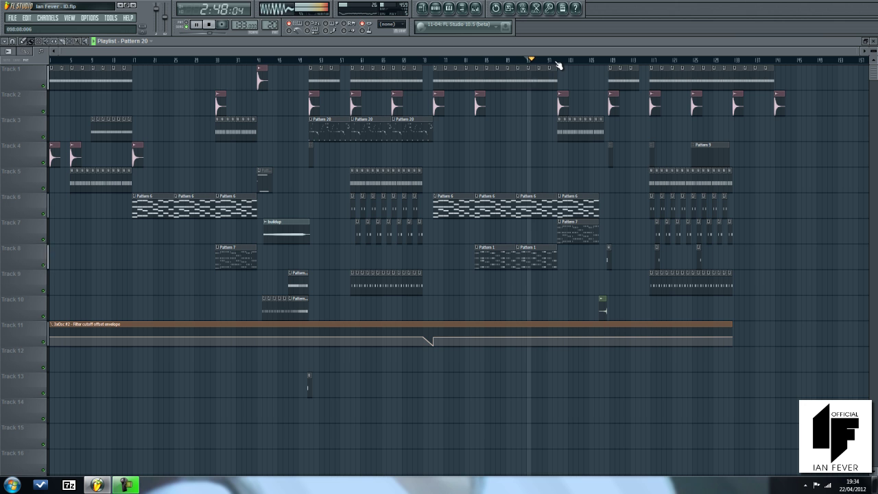
left_click(558, 61)
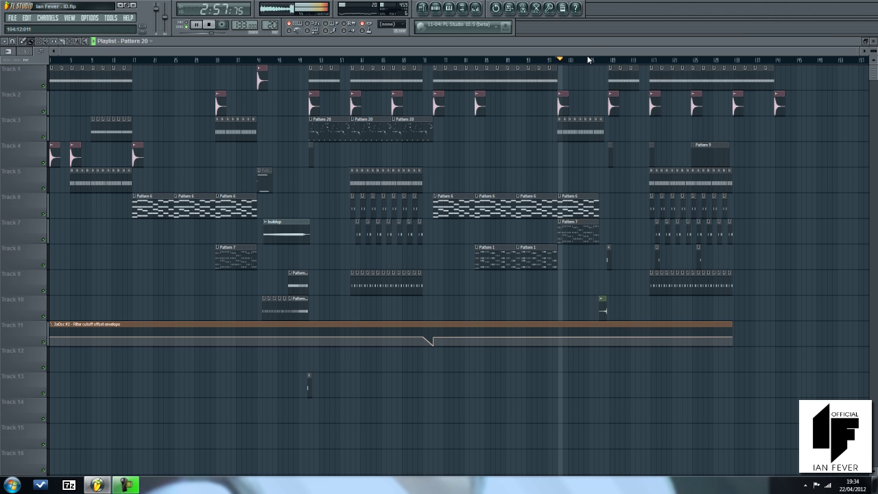
Step: Play the song from about bar 107 and place four consecutive Pattern 20 clips on Track 3 starting at bar 109
left_click_drag(641, 61, 609, 61)
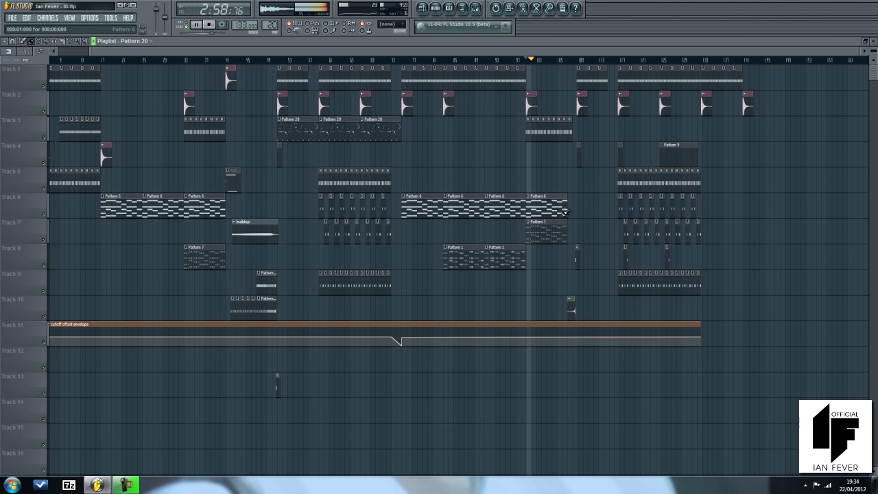
left_click(569, 61)
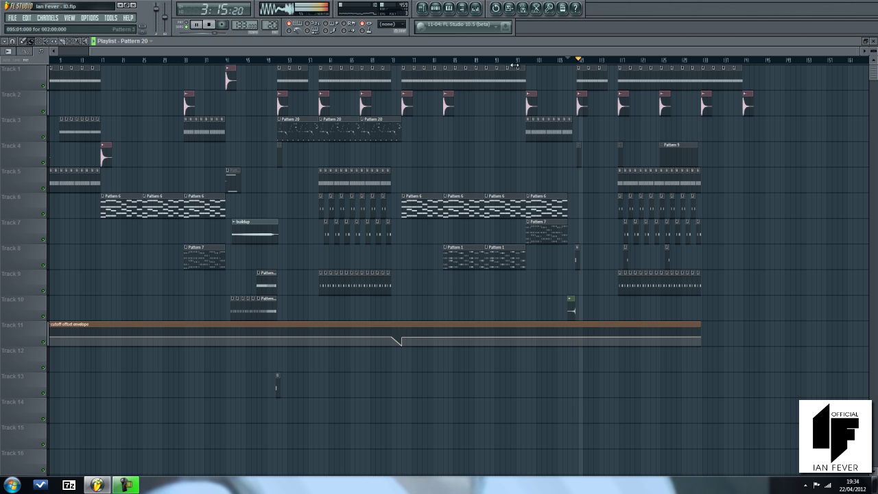
left_click_drag(582, 130, 713, 131)
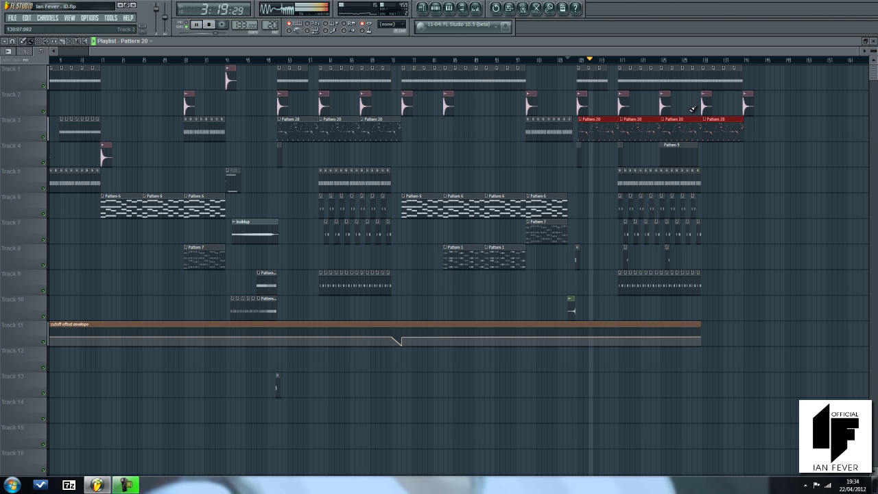
Step: Play the song from about bar 107 and shift the four selected Pattern 20 clips slightly earlier, aligning them with the second drop's first cymbal
left_click(569, 59)
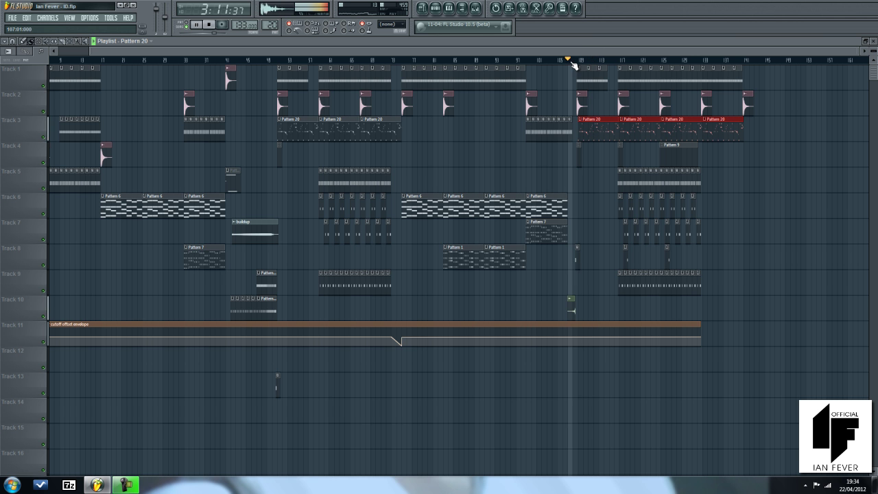
scroll(660, 116, "up", 3)
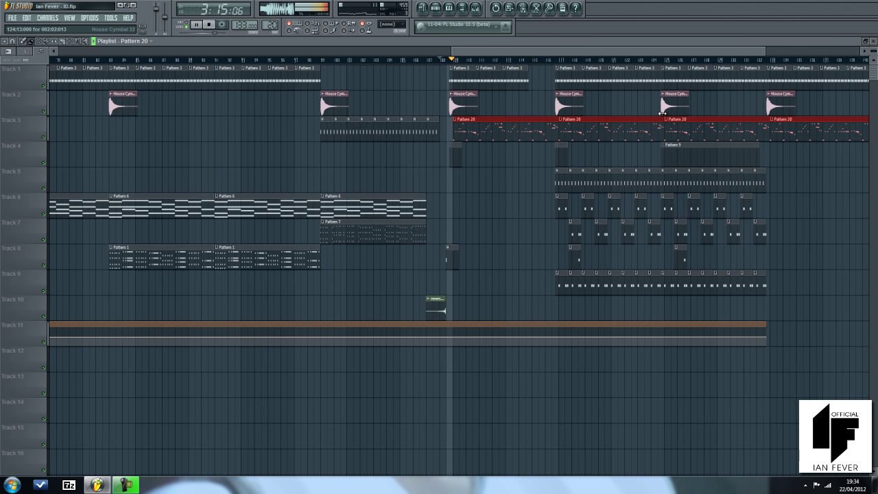
scroll(544, 128, "up", 2)
scroll(405, 127, "up", 1)
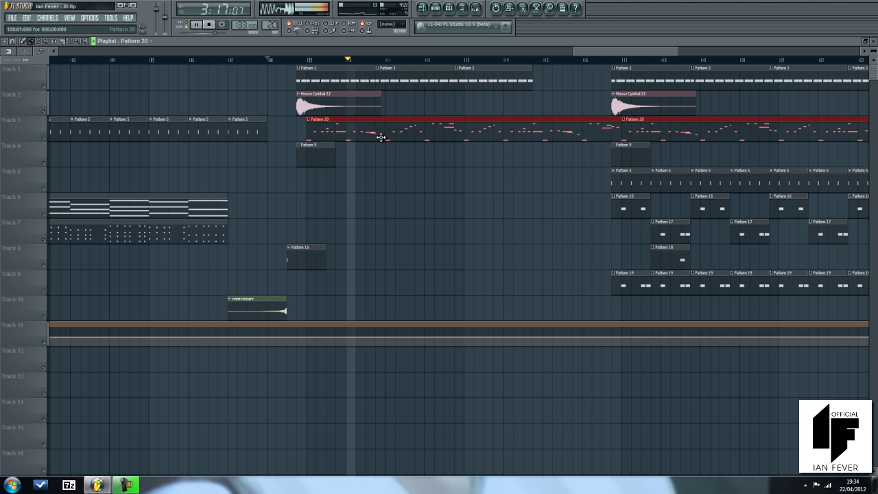
scroll(369, 141, "down", 2)
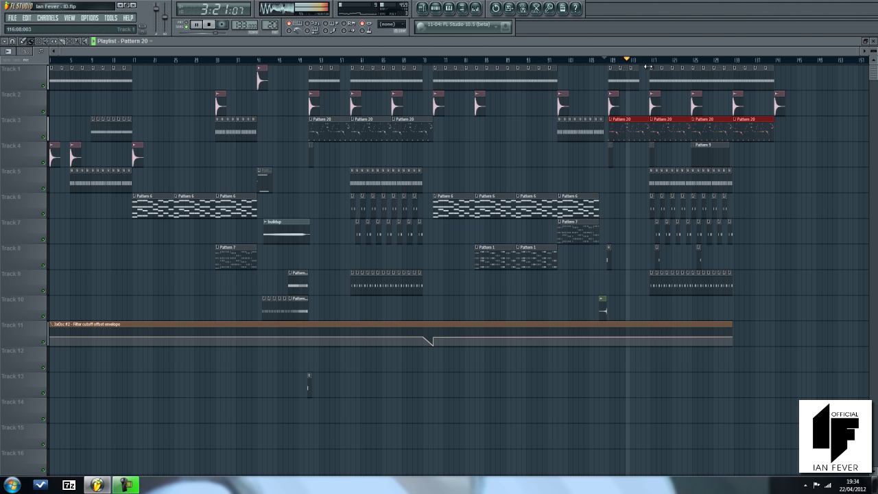
Step: Replace the second and third Pattern 20 clips of the first drop with two new ones in the same bars on Track 3, and stop playback
right_click(638, 162)
right_click(388, 141)
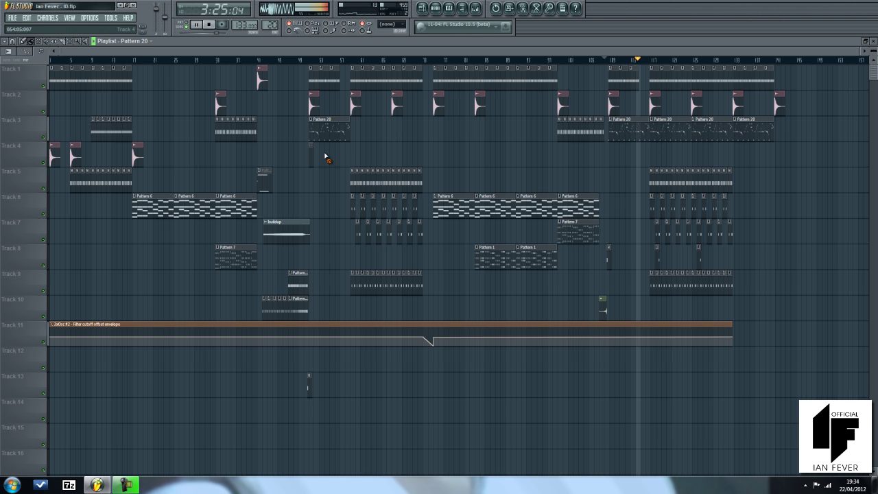
left_click_drag(356, 136, 406, 142)
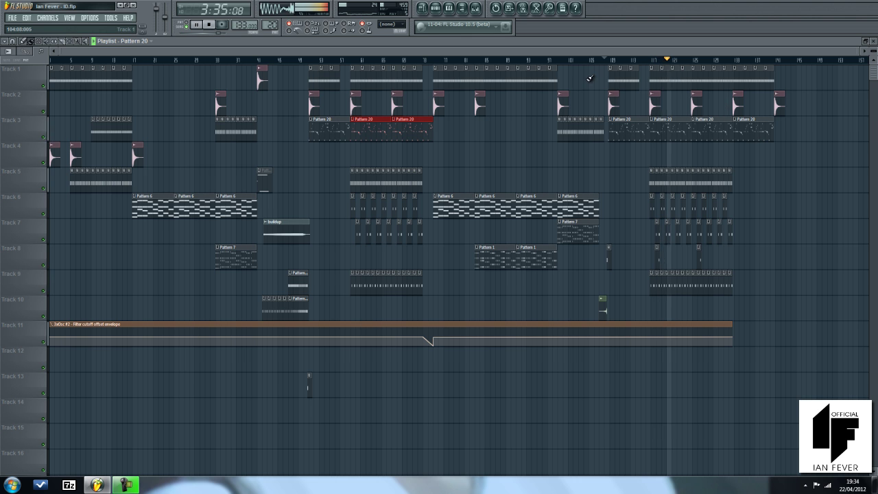
key("space")
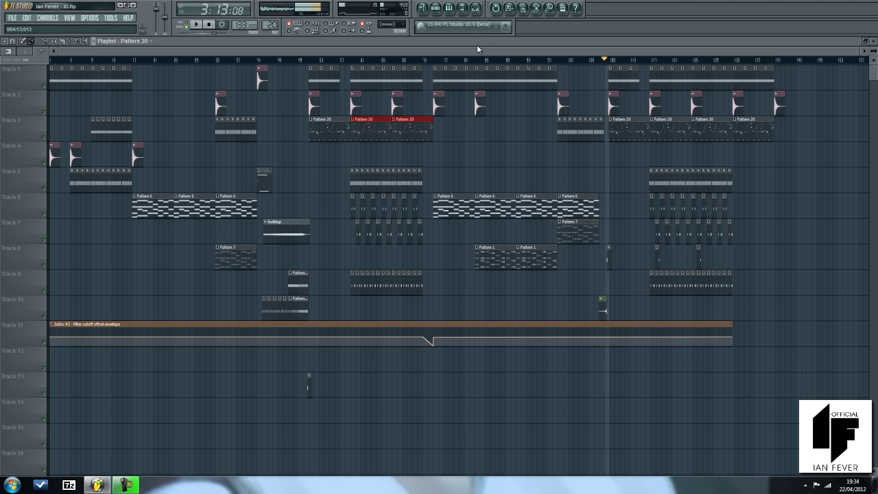